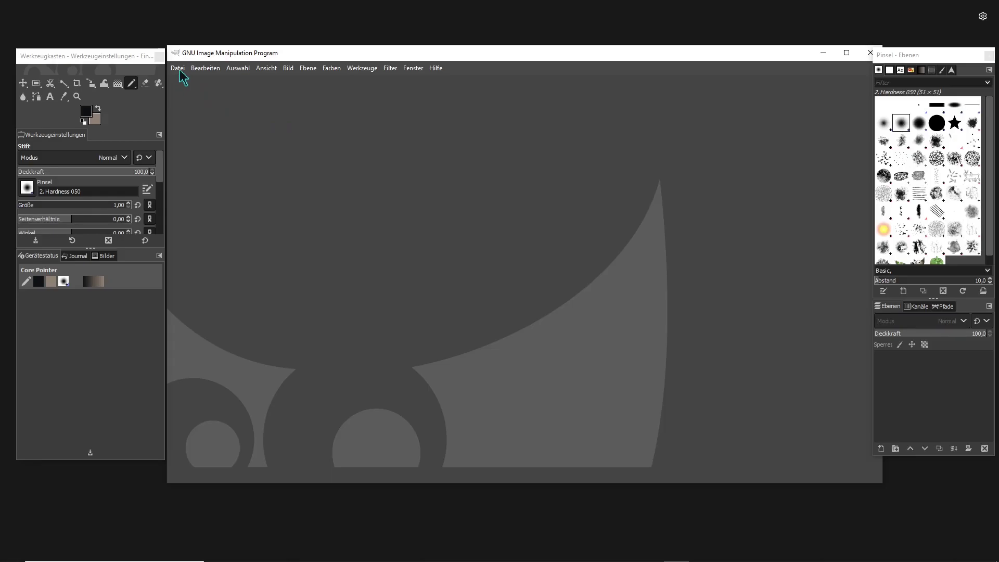
- Create a new 1920×1080 image filled with transparency
left_click(178, 68)
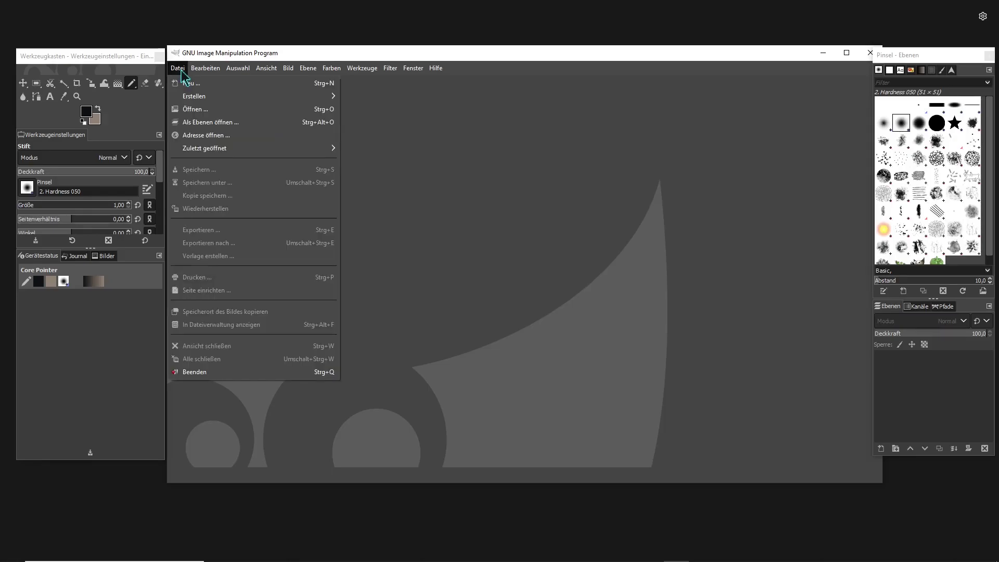
left_click(211, 86)
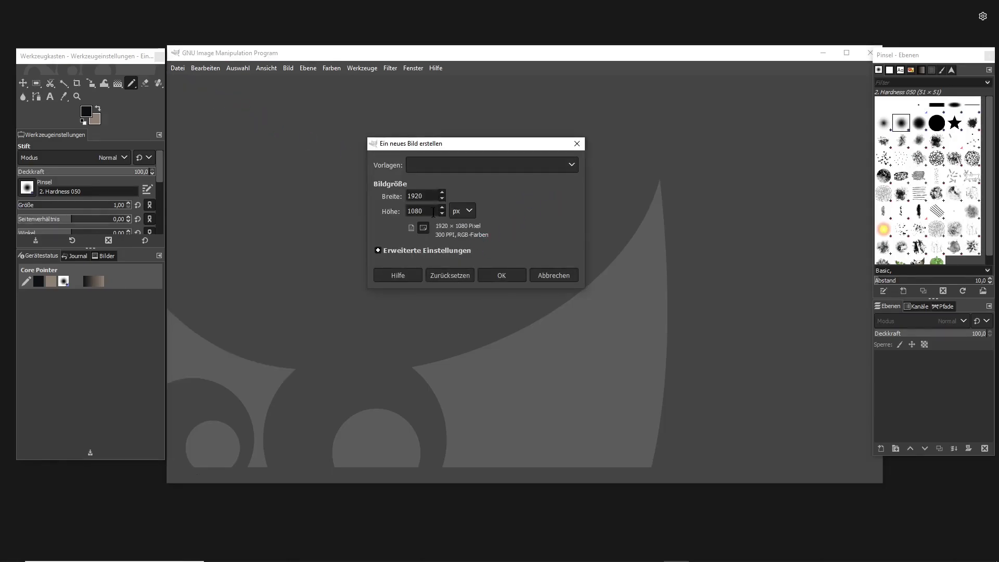
left_click(457, 252)
left_click(483, 392)
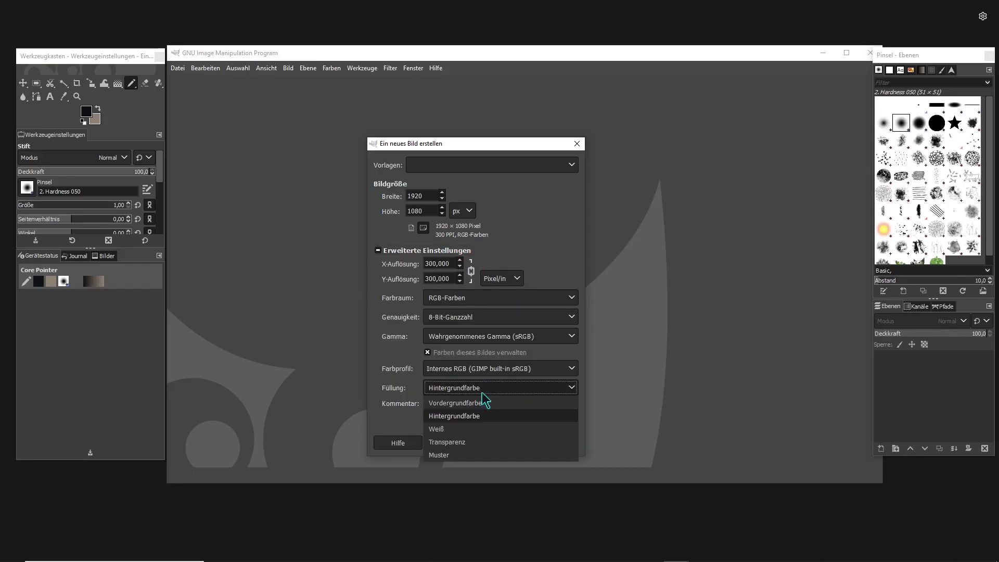
left_click(467, 443)
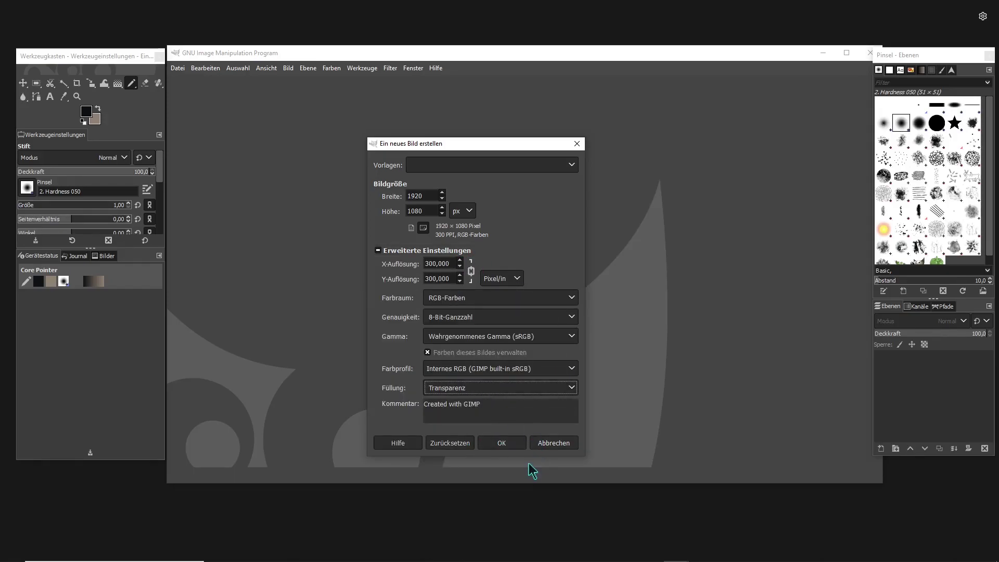
left_click(503, 443)
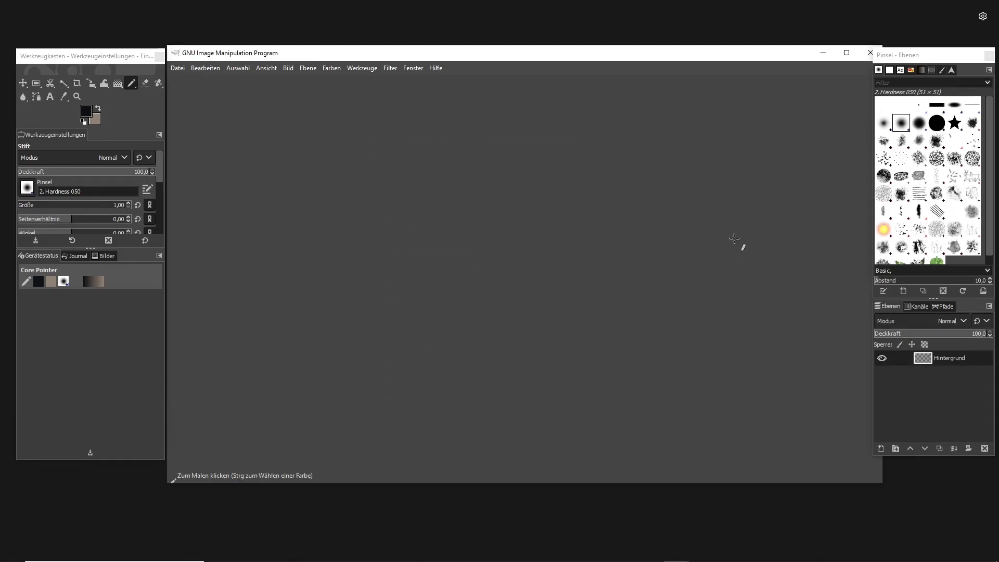
- Paint a small black dot with the Pencil near the canvas's top-right corner
left_click(133, 85)
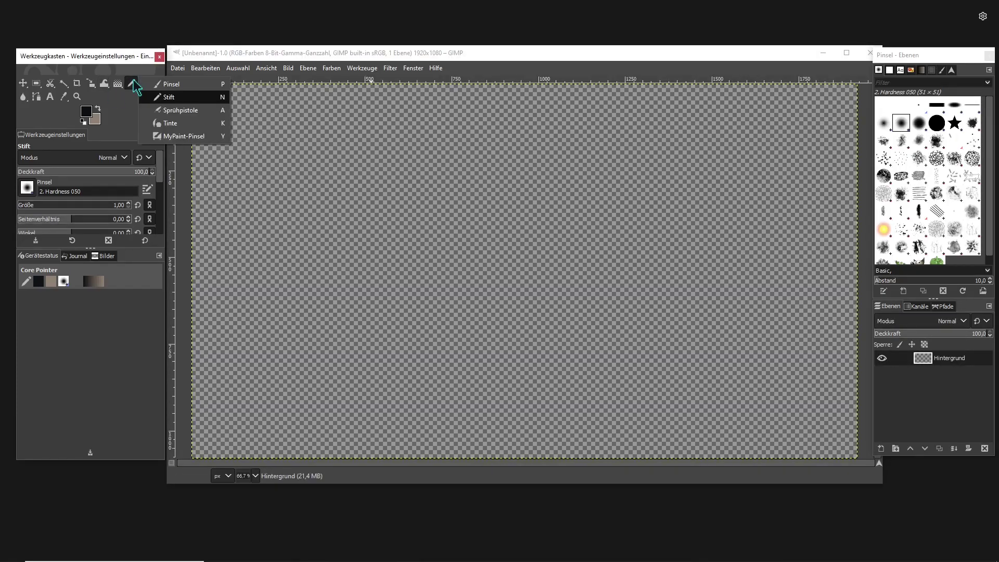
key("5")
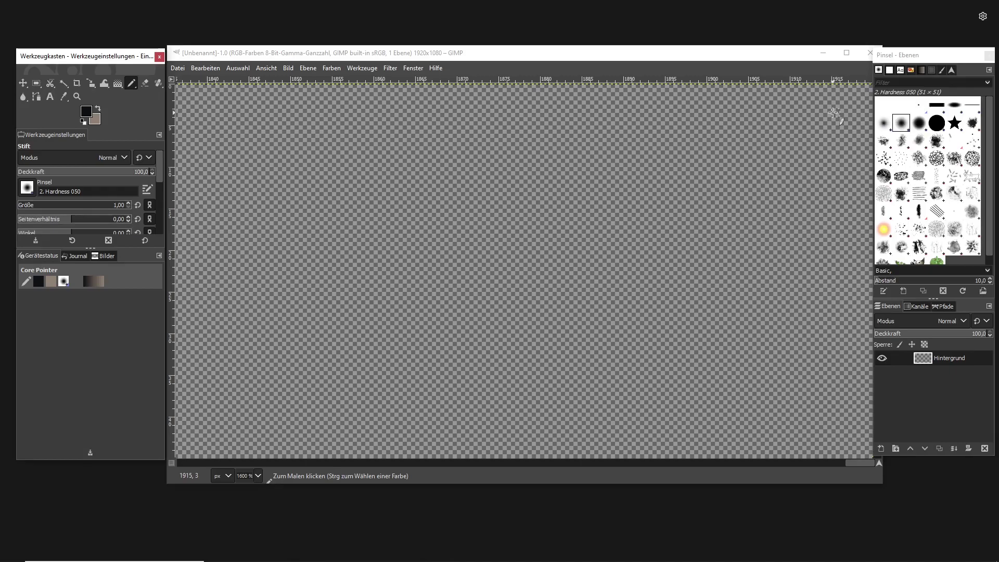
left_click(832, 112)
scroll(710, 224, "down", 2)
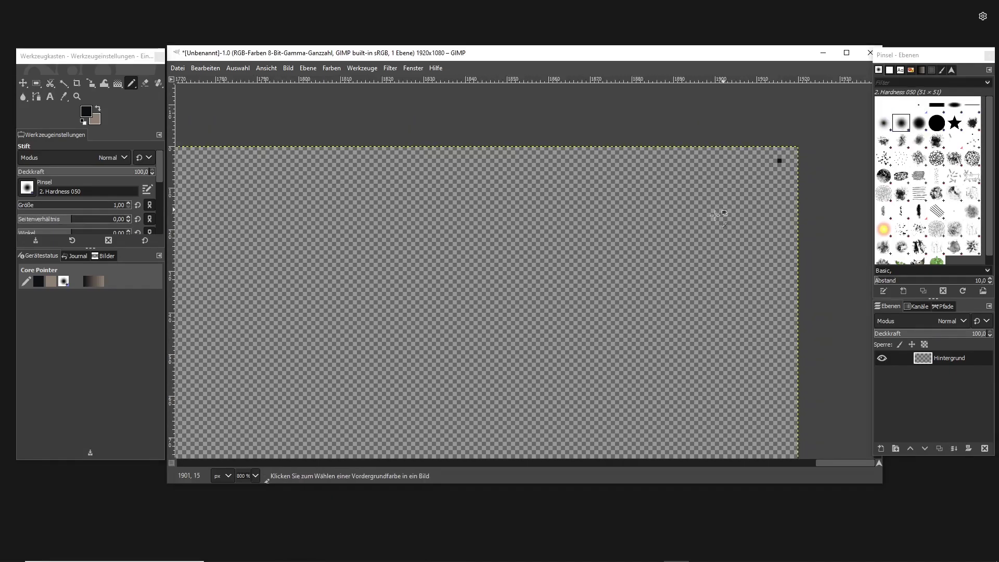
scroll(710, 224, "down", 8)
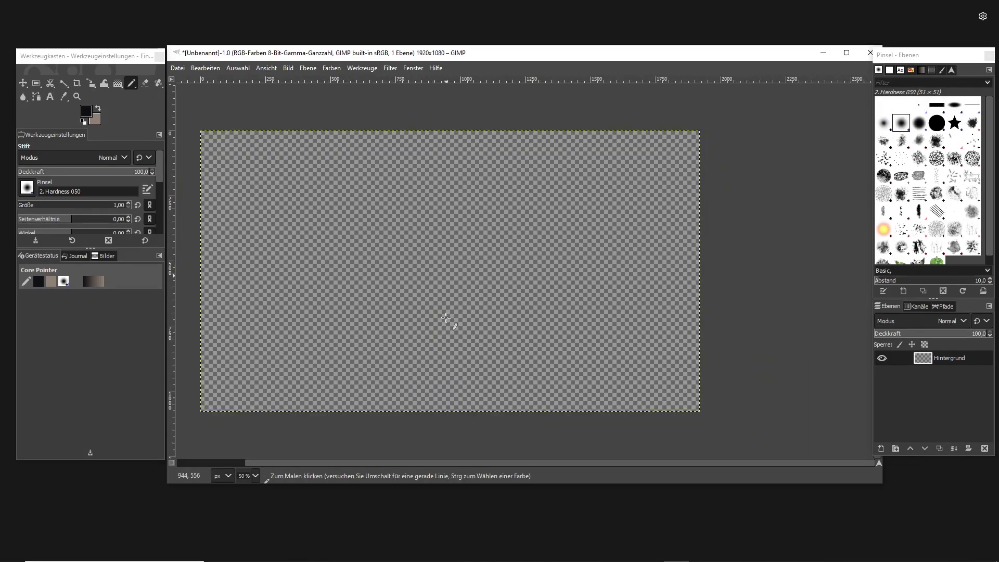
left_click(178, 69)
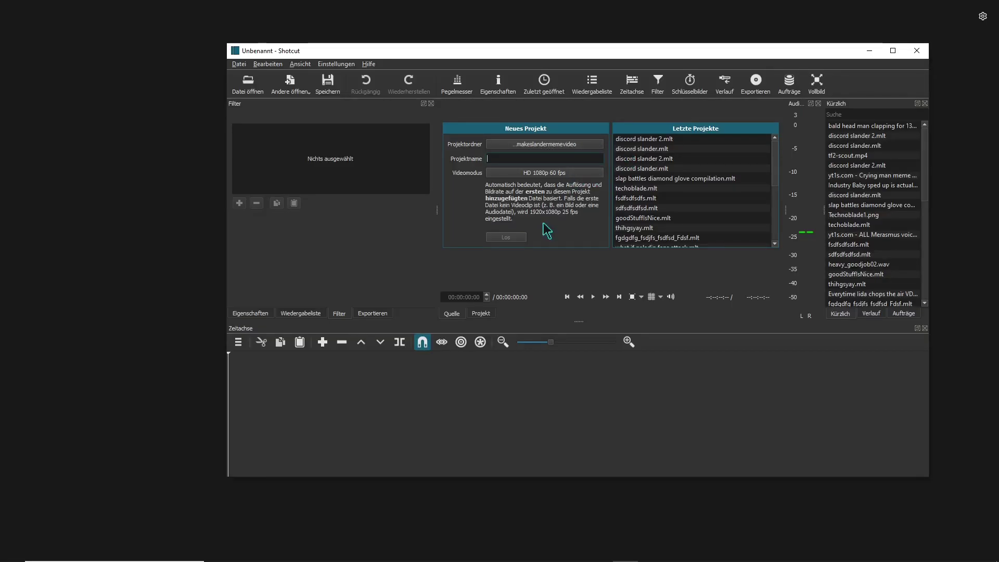
- Put the bald head man clapping clip on the timeline and add a second video track
type("h")
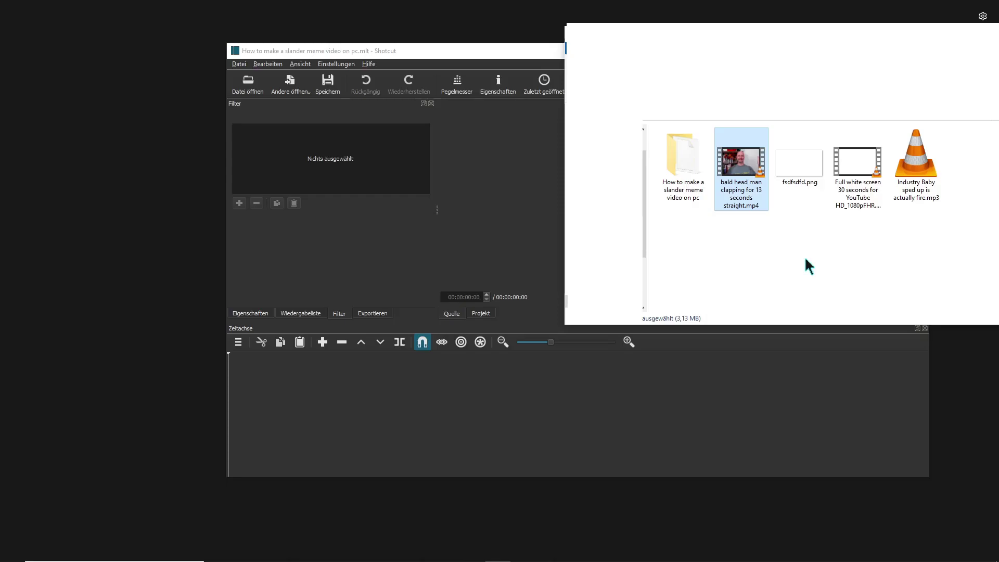
left_click_drag(760, 148, 419, 404)
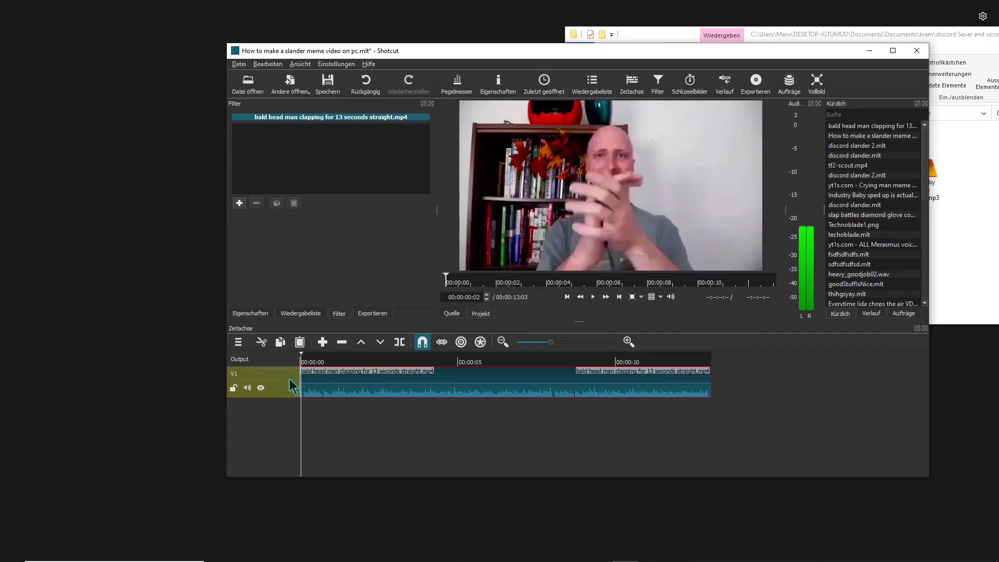
right_click(293, 387)
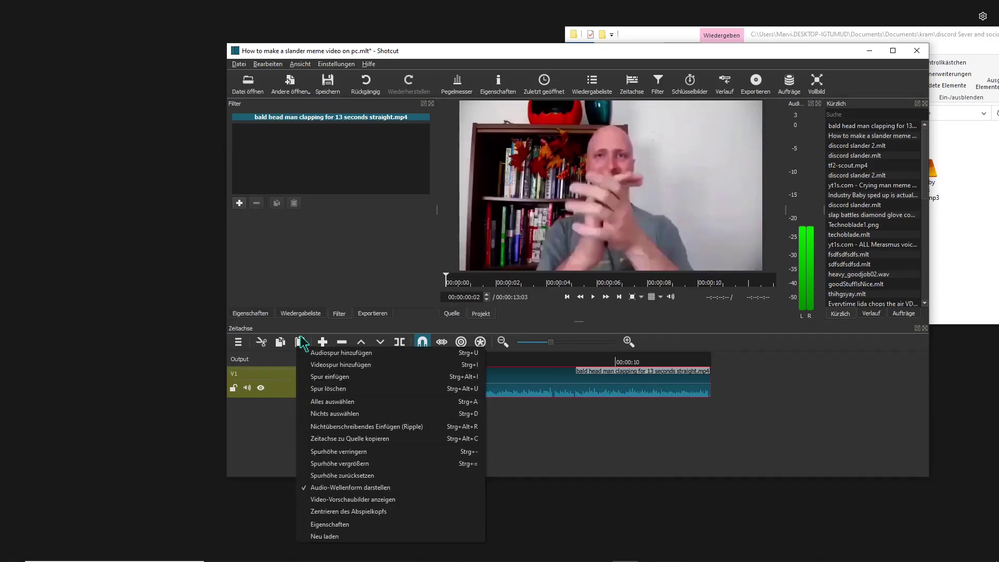
left_click(336, 367)
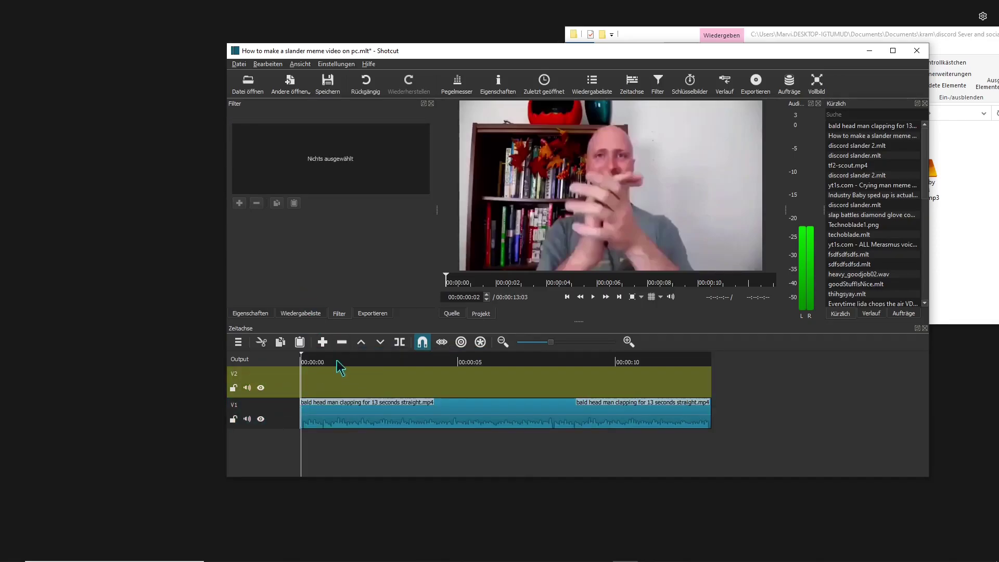
- Add a third video track and an audio track to the timeline
right_click(339, 367)
left_click(360, 381)
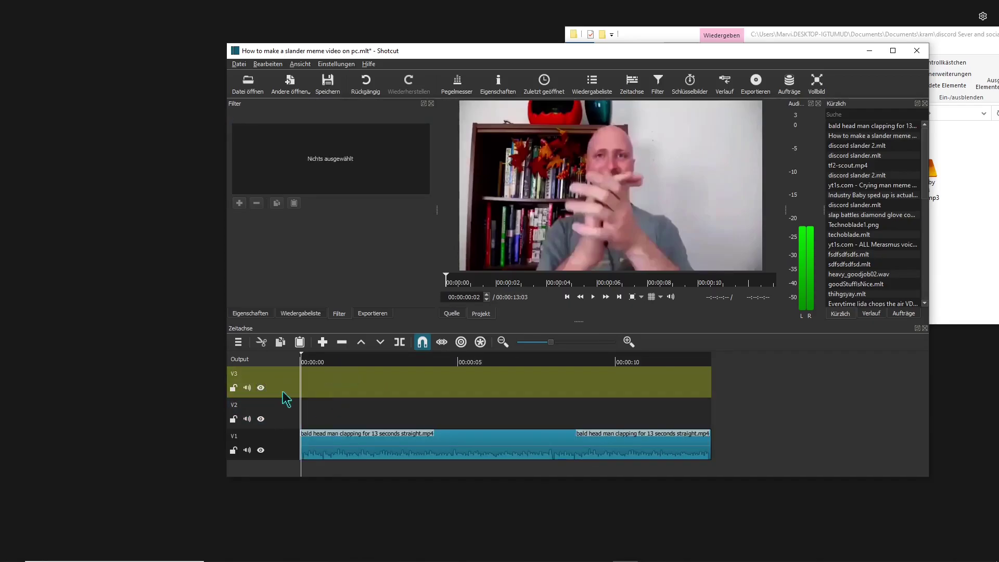
right_click(283, 368)
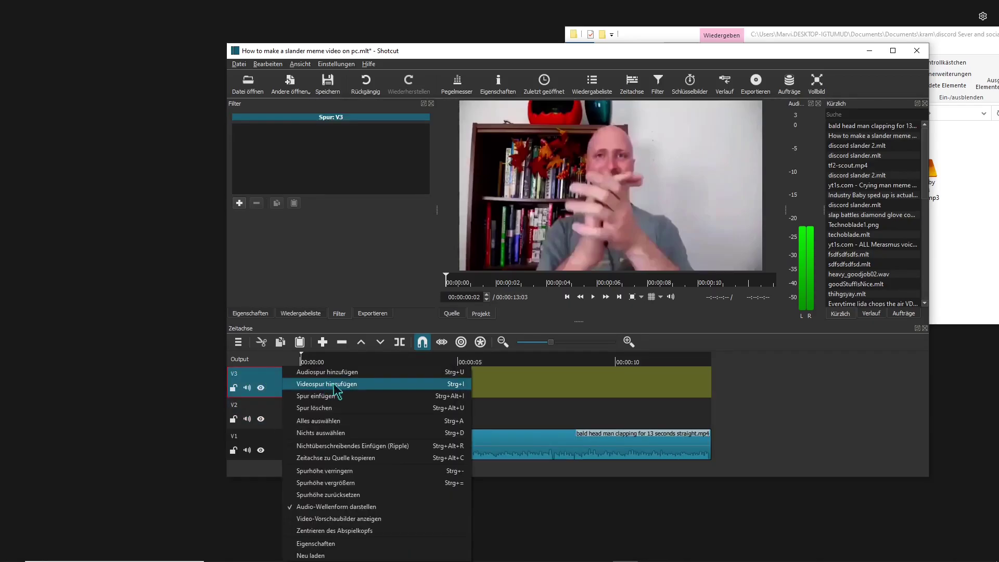
left_click(349, 373)
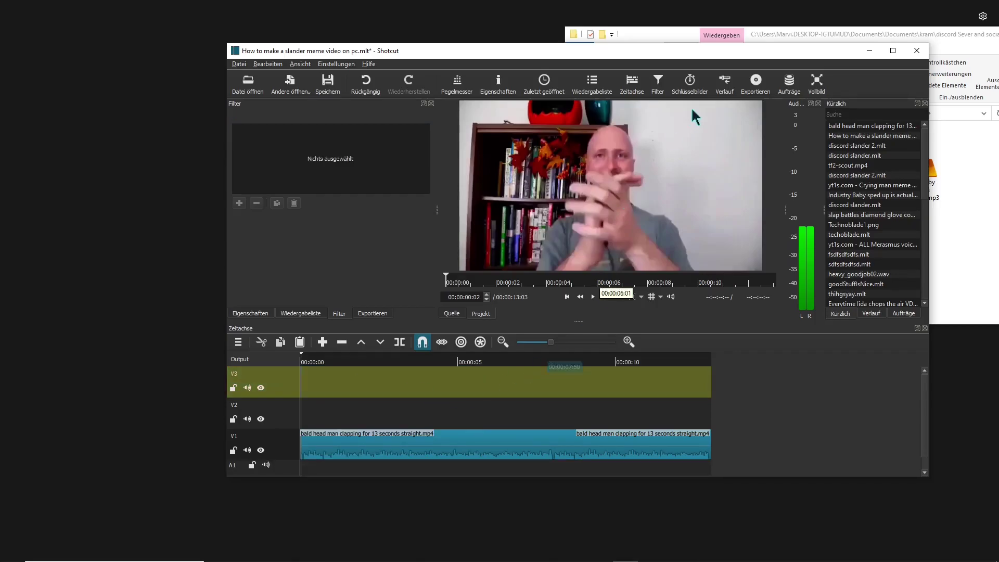
- Drop the Industry Baby song on A1, the white screen clip on V2 and fsdfsdfd.png on V3
left_click_drag(577, 321, 577, 300)
left_click(937, 219)
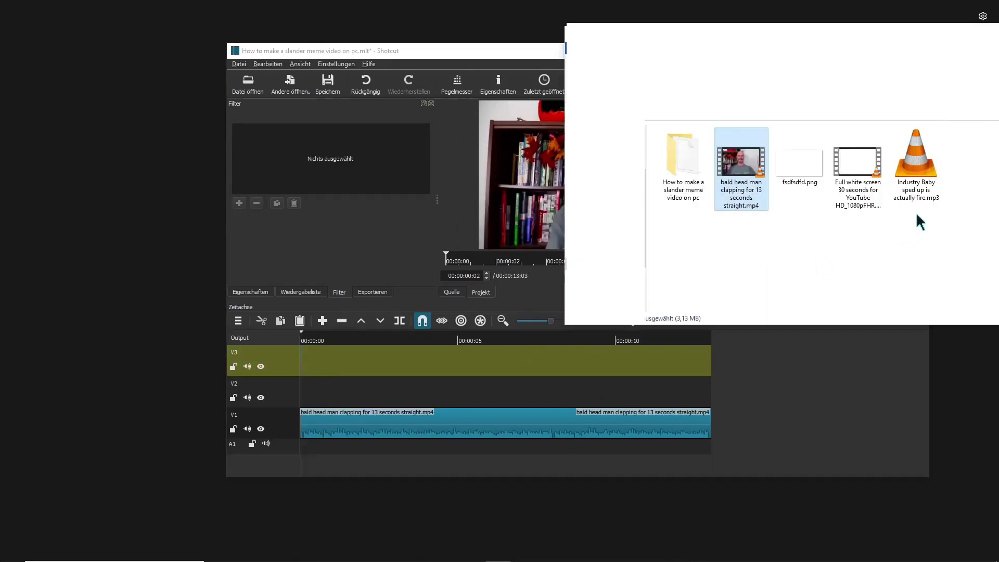
left_click_drag(915, 161, 451, 453)
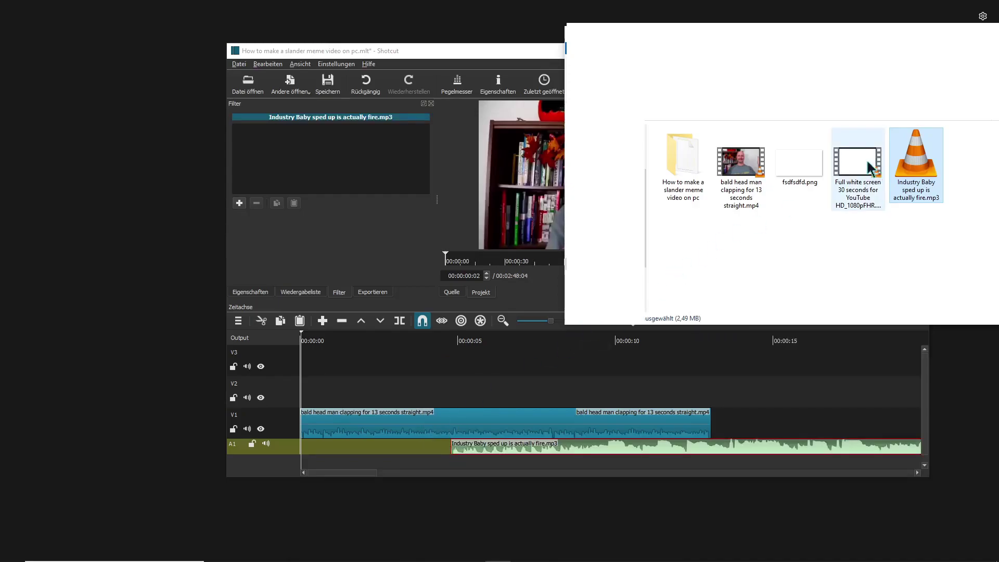
left_click_drag(858, 167, 435, 398)
left_click_drag(799, 161, 370, 367)
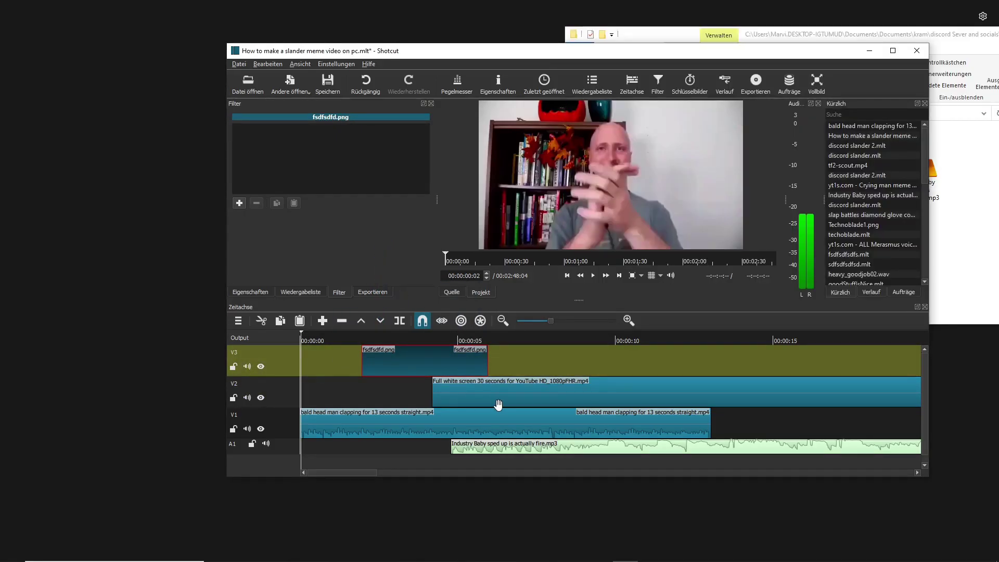
- Move the Industry Baby song clip to the very start of the timeline
scroll(554, 443, "up", 2)
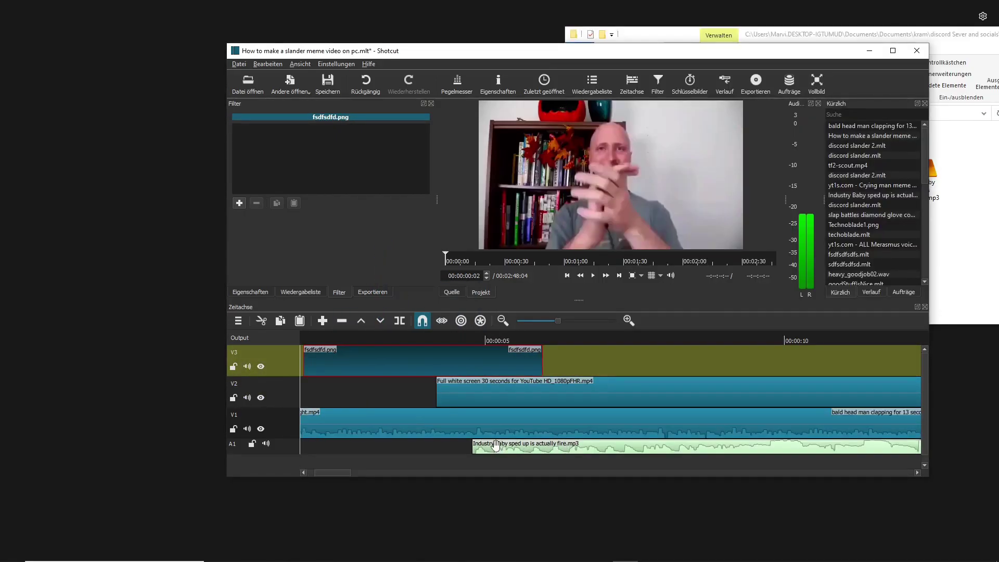
left_click_drag(488, 442, 276, 456)
left_click_drag(311, 411, 312, 412)
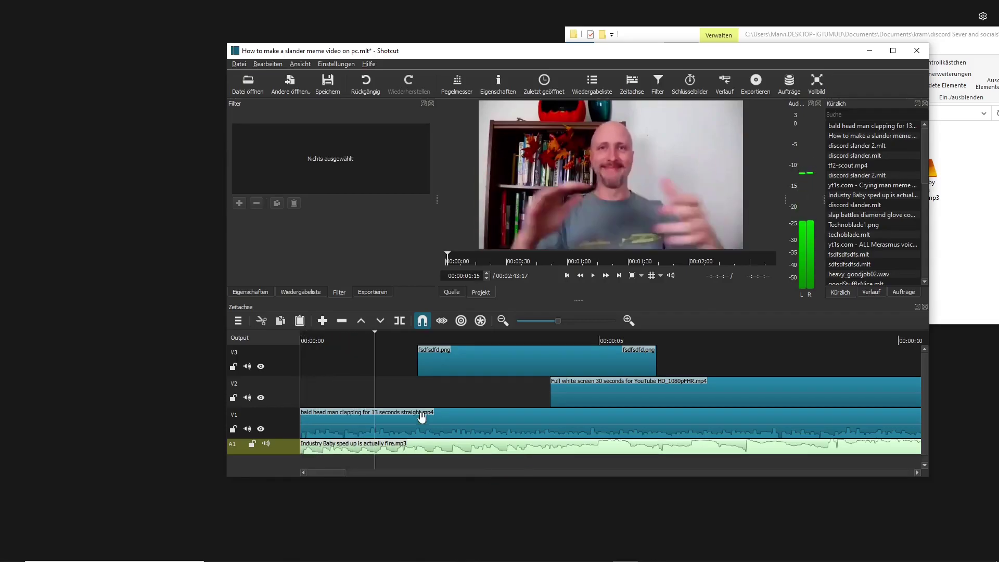
- Detach the clapping clip's audio and trim the V1 and V2 clips to start near 5 seconds
right_click(448, 433)
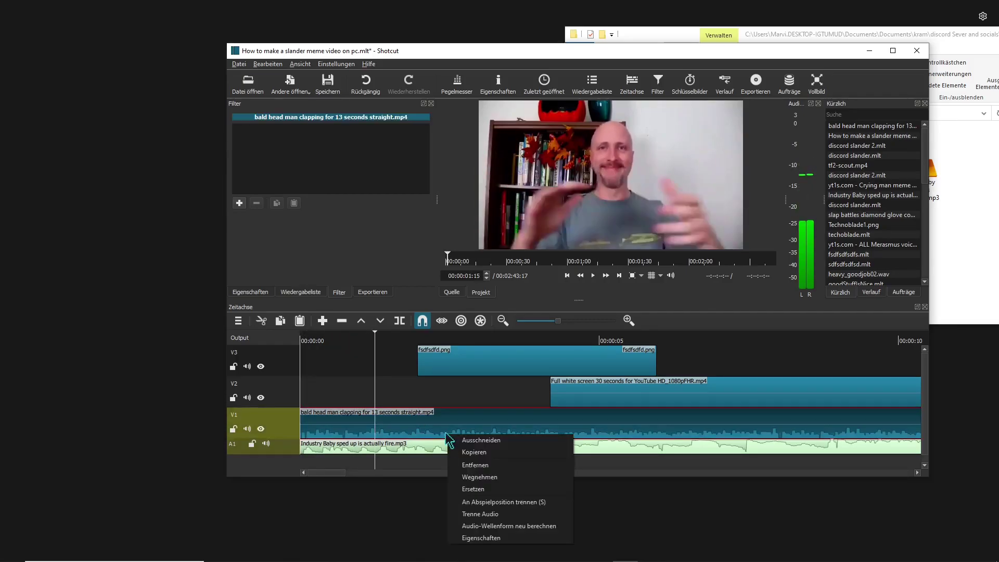
left_click(476, 514)
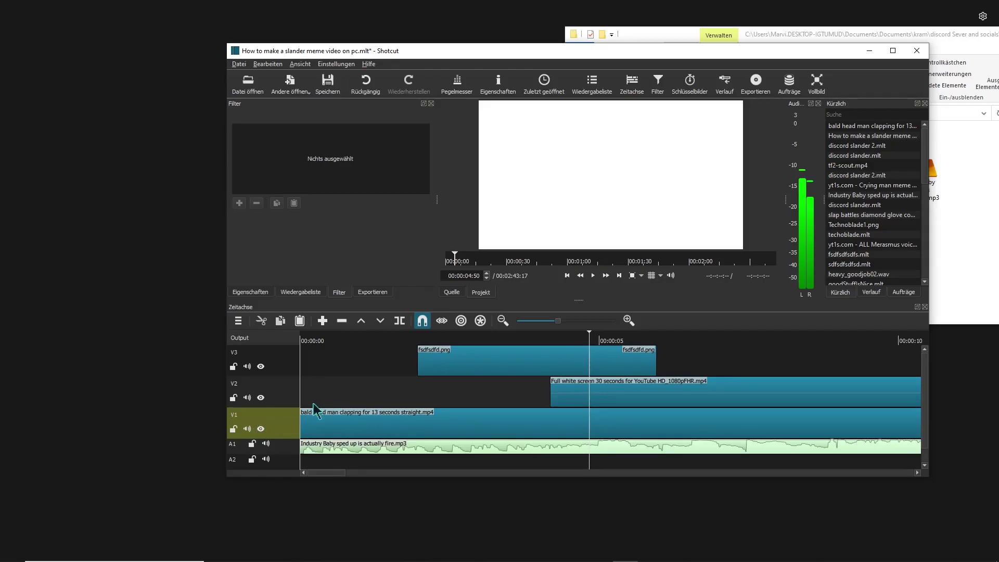
left_click_drag(302, 423, 611, 447)
left_click_drag(553, 396, 649, 404)
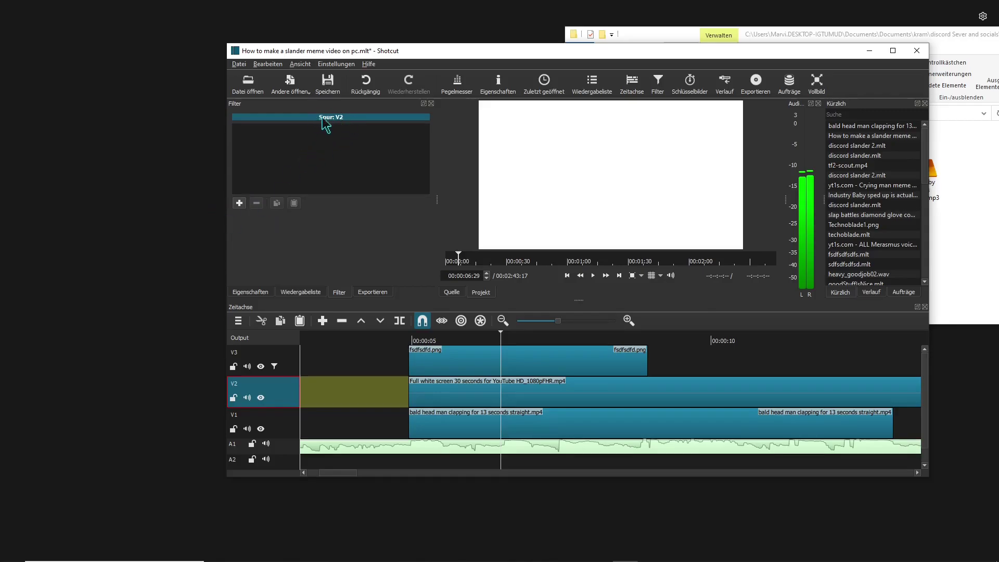
- Add a Size and Position filter to V2 with height 270, Middle horizontal fit and Distort mode
left_click(240, 204)
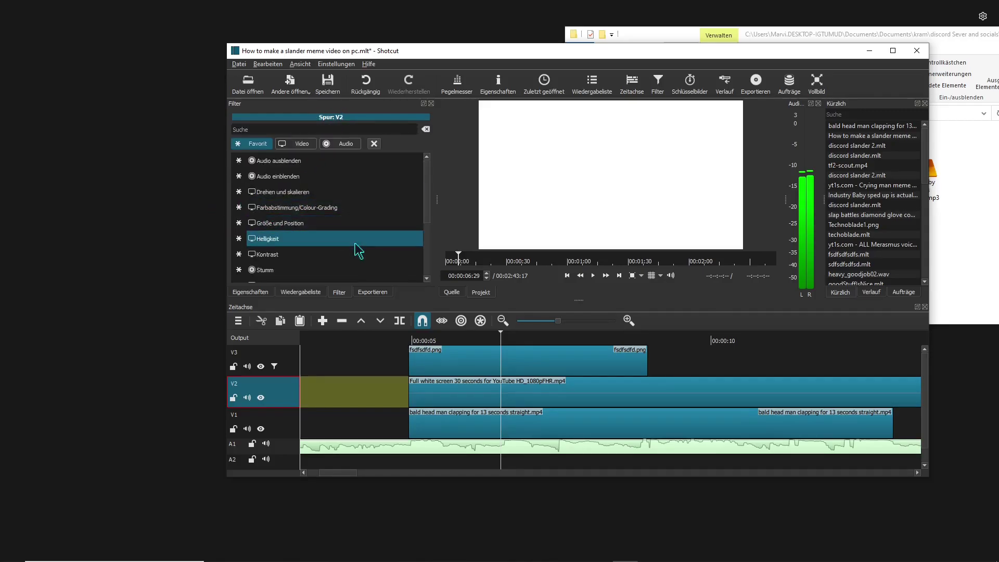
left_click(298, 224)
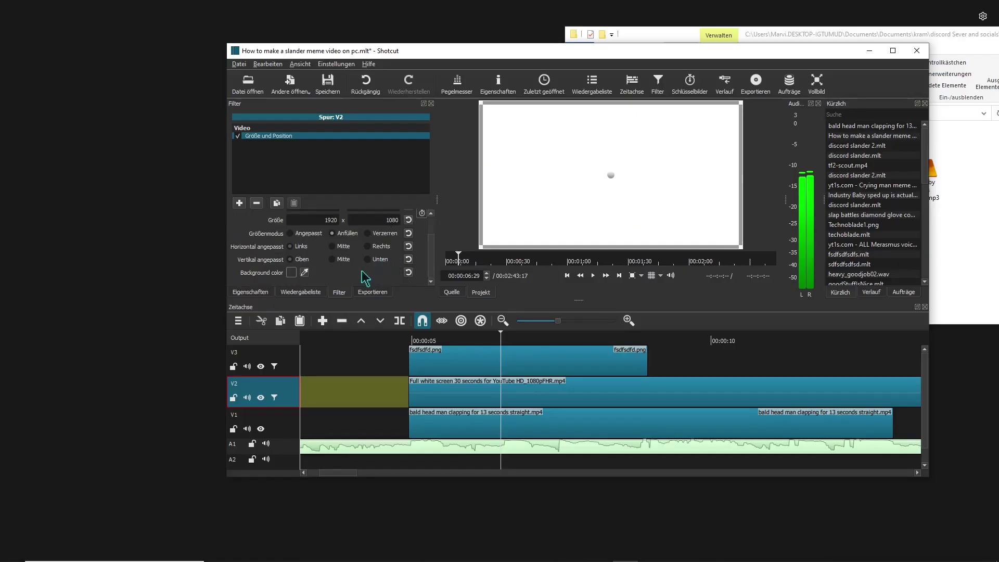
scroll(375, 270, "up", 1)
type("270")
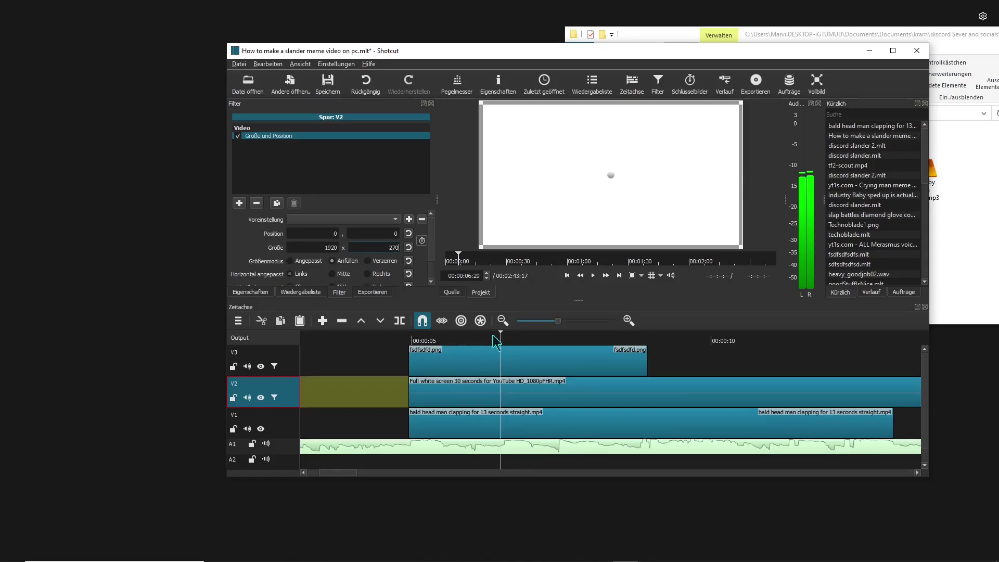
key("Return")
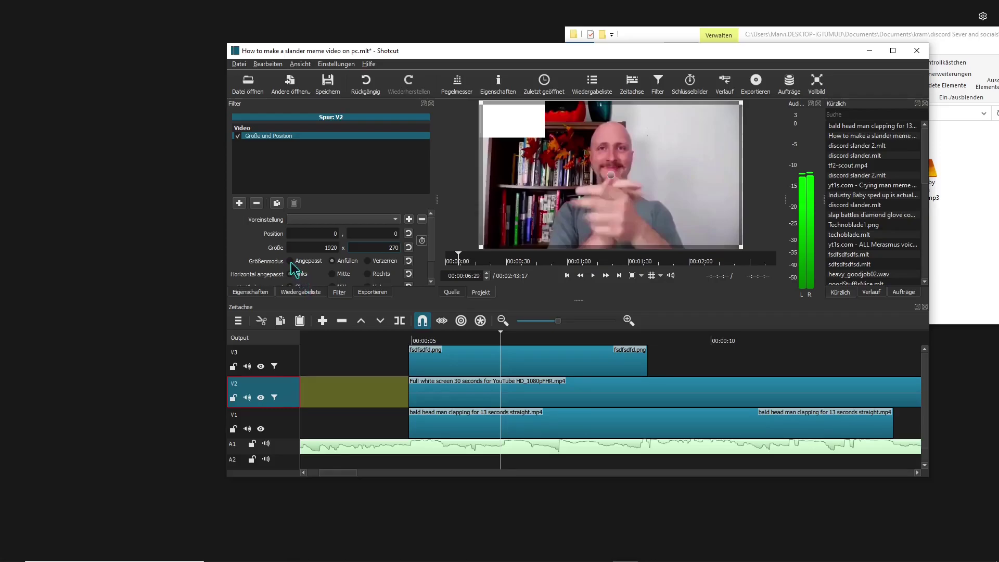
scroll(292, 270, "down", 1)
left_click(333, 247)
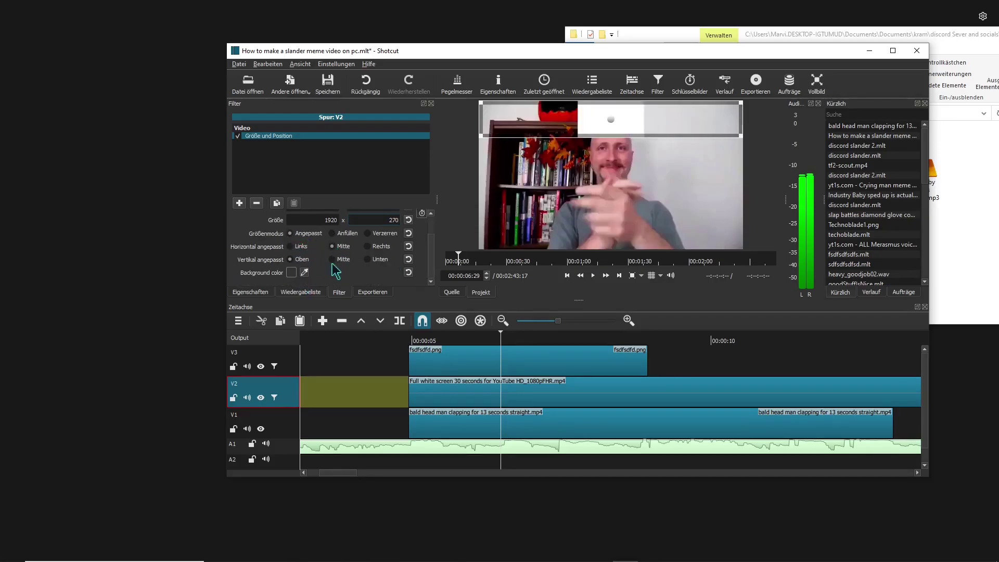
left_click(368, 234)
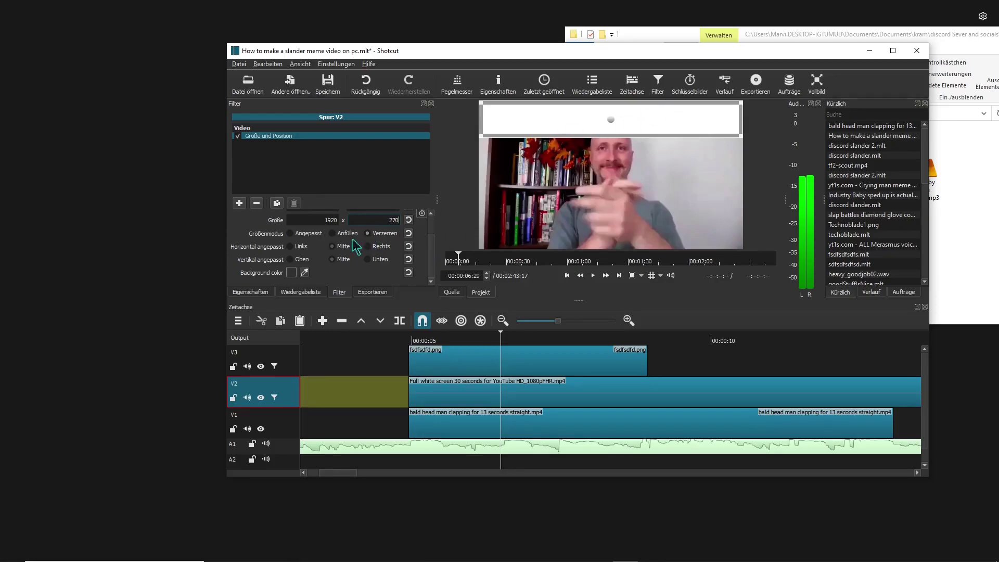
- Add a Size and Position filter to V1 sized 1920×850 in Distort mode
left_click(297, 432)
right_click(297, 432)
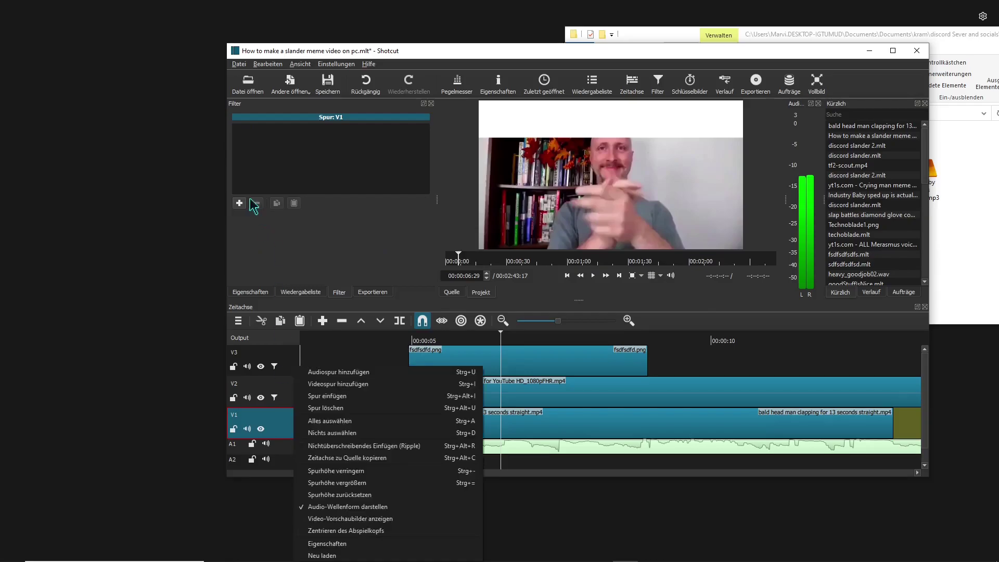
left_click(238, 203)
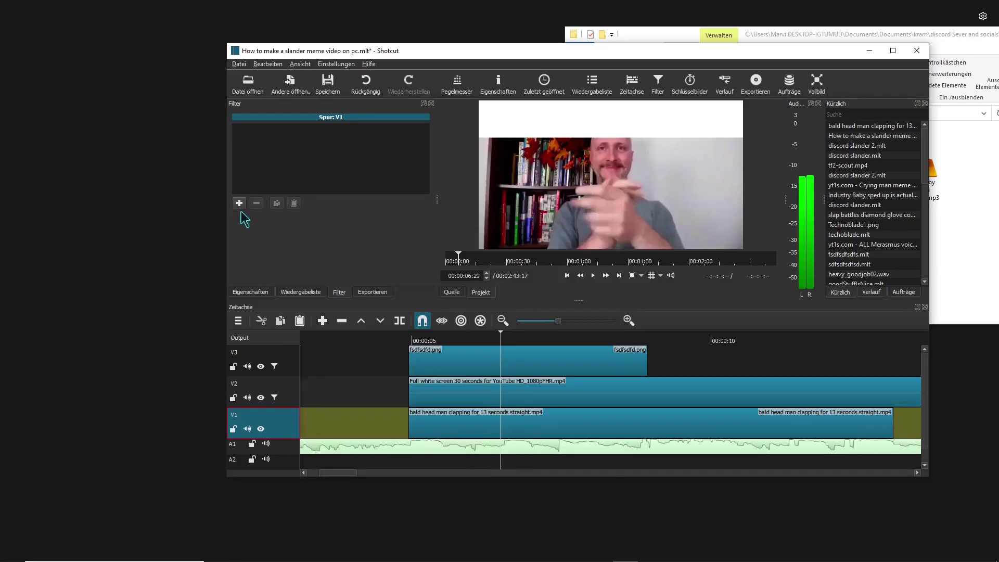
left_click(239, 203)
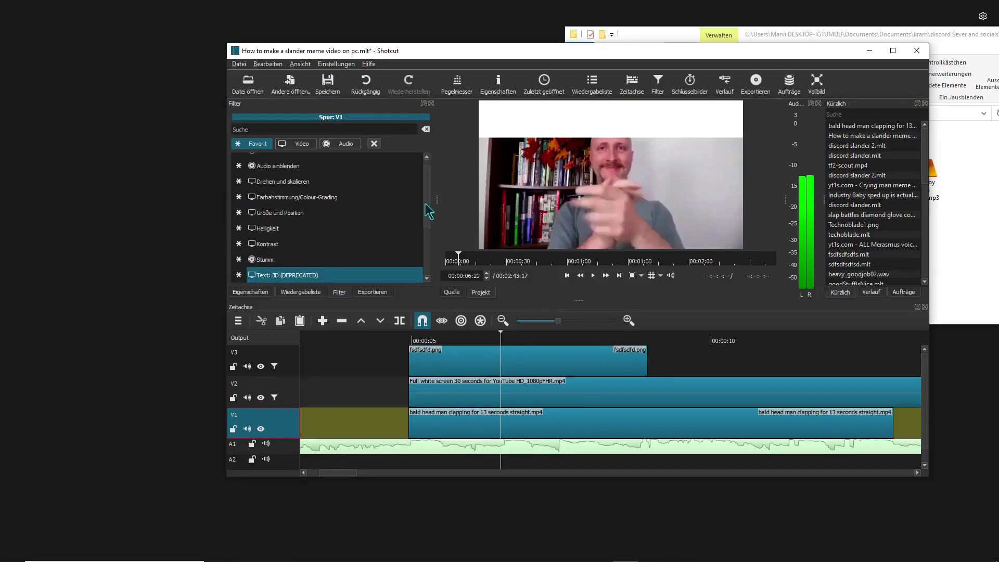
left_click(316, 214)
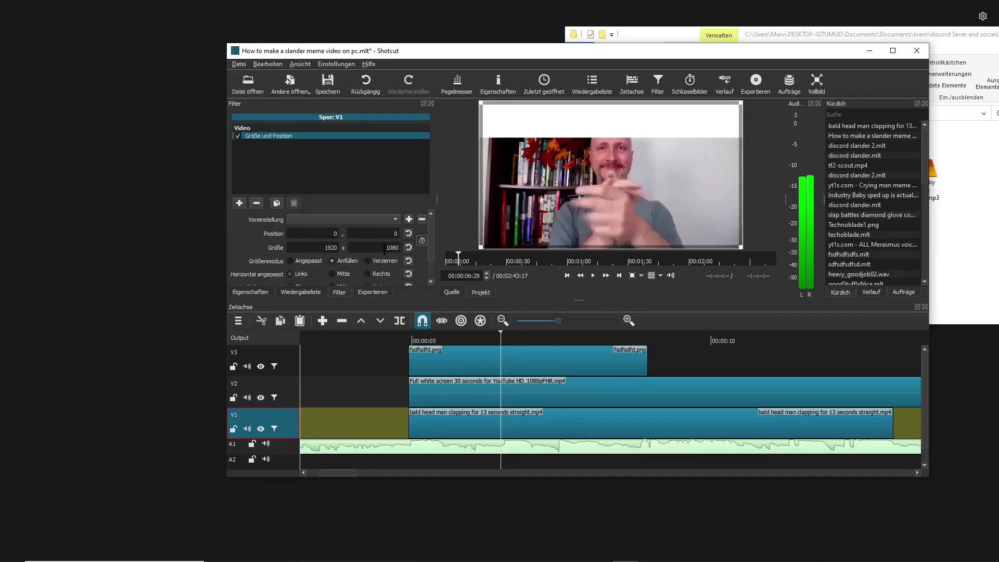
left_click_drag(385, 250, 409, 253)
key("Return")
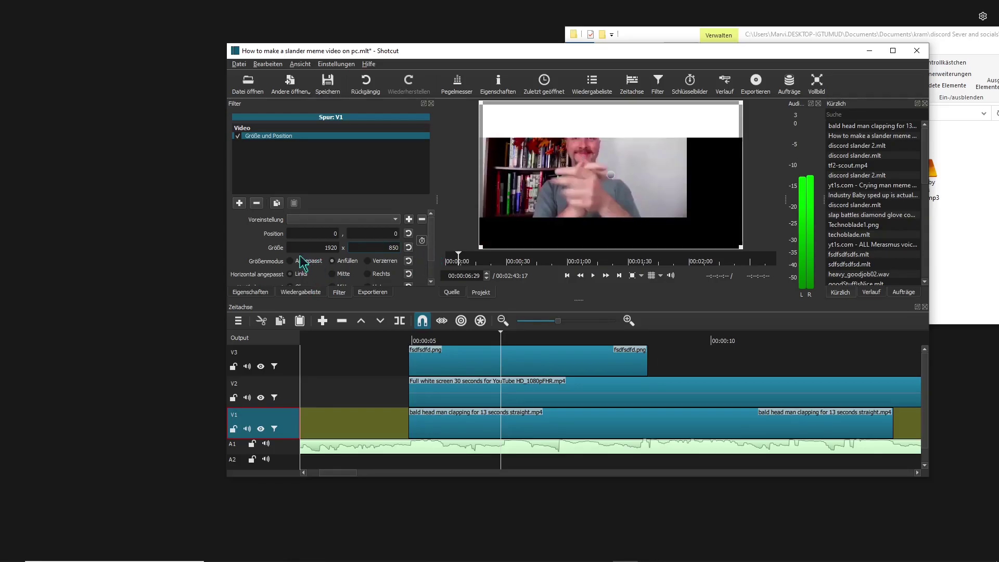
left_click(400, 260)
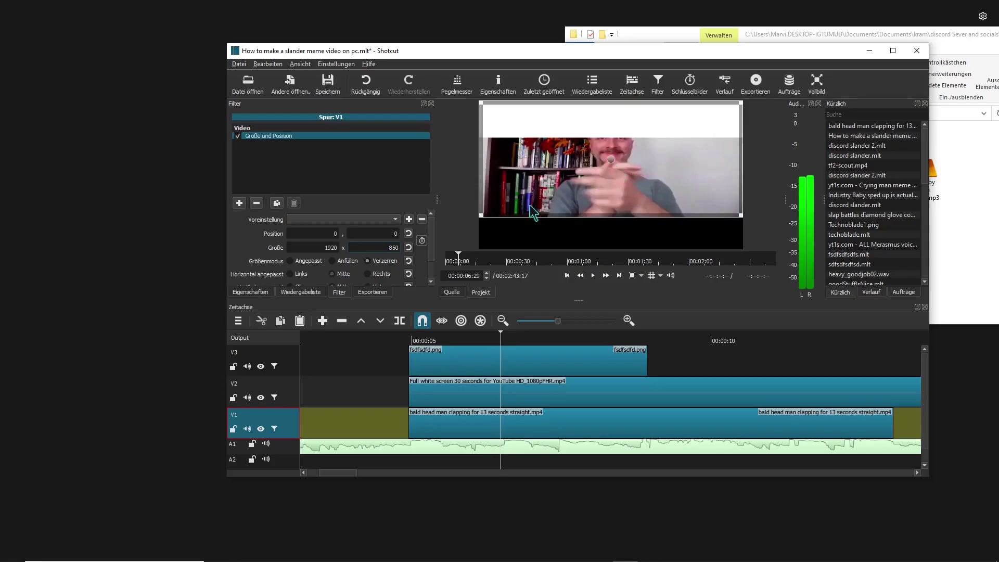
- Set the V1 clip's position to 0,264 so it sits below the white bar
left_click(386, 233)
left_click_drag(615, 160, 605, 198)
left_click(565, 393)
key("ctrl+z")
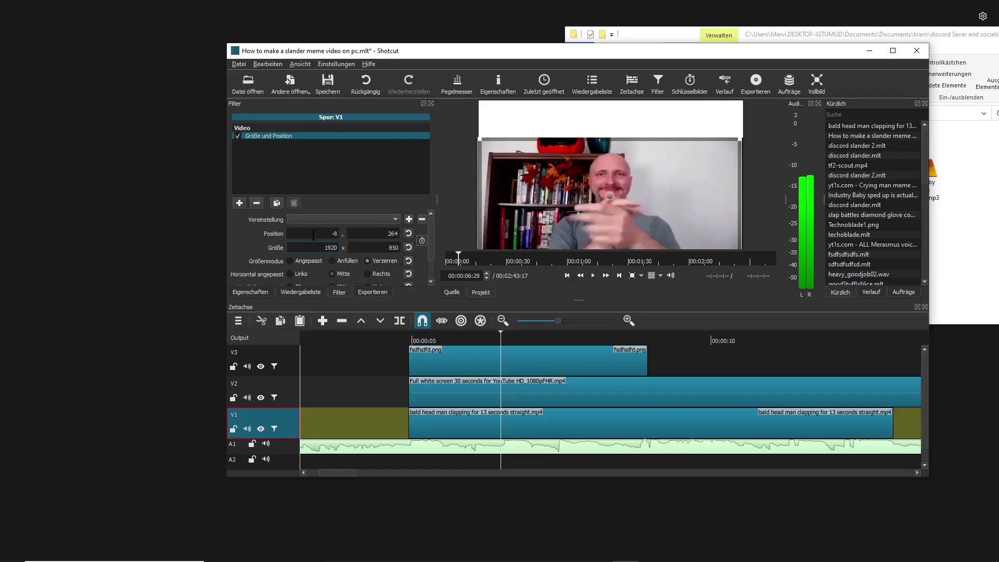
left_click_drag(319, 233, 352, 227)
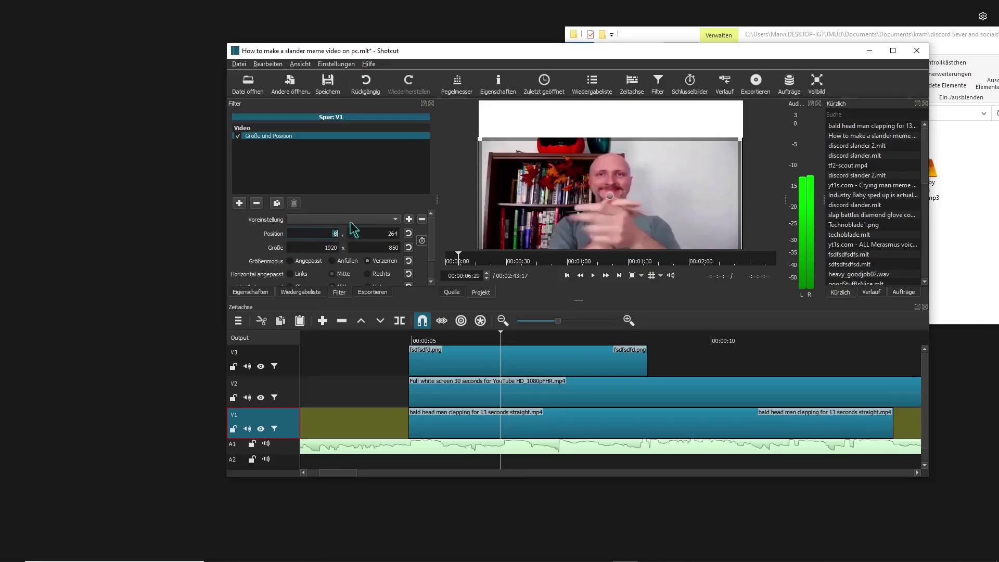
left_click(346, 261)
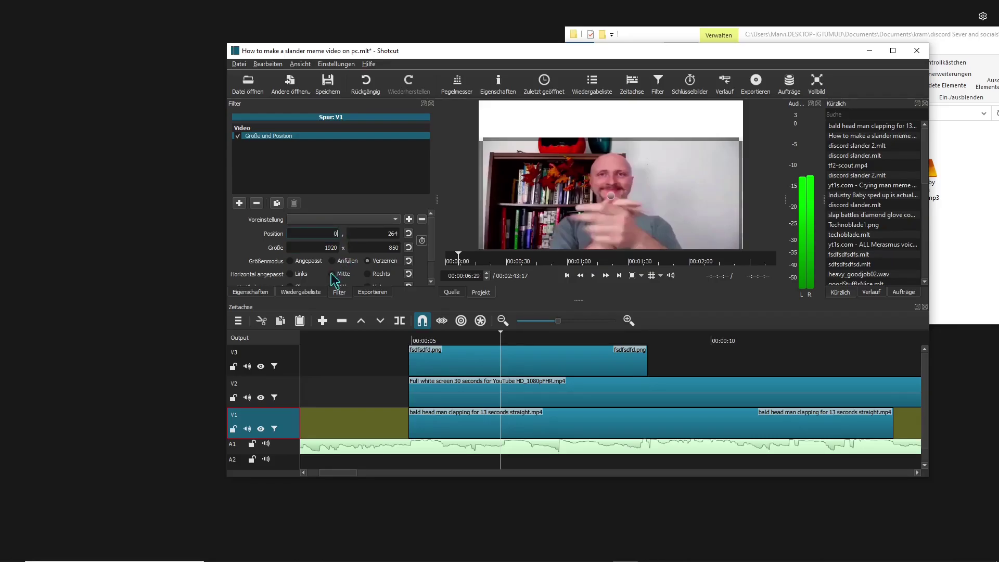
- Add a Text: Einfach filter to the fsdfsdfd.png clip on V3 with height 270
left_click(457, 369)
left_click(462, 367)
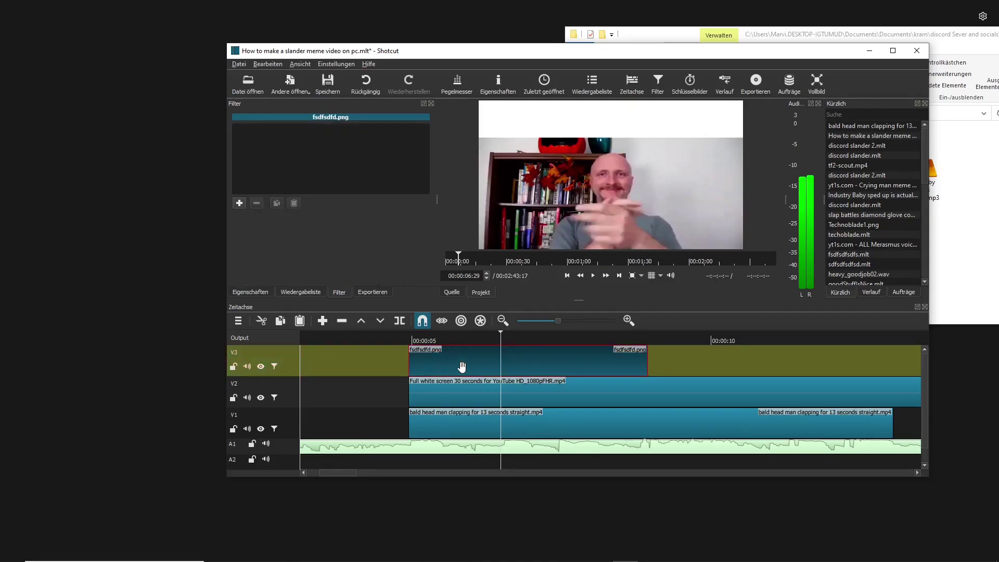
left_click(240, 203)
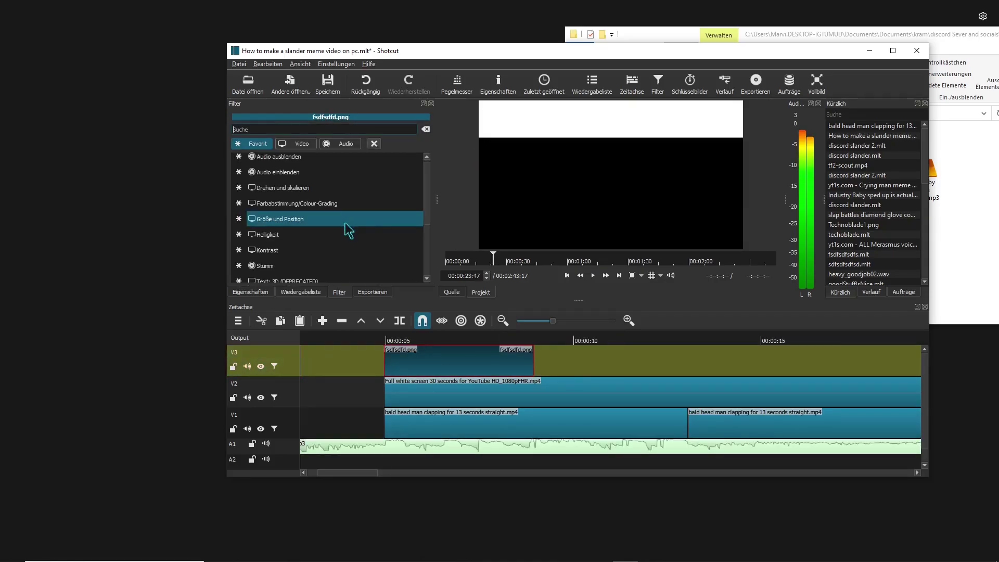
scroll(333, 240, "down", 2)
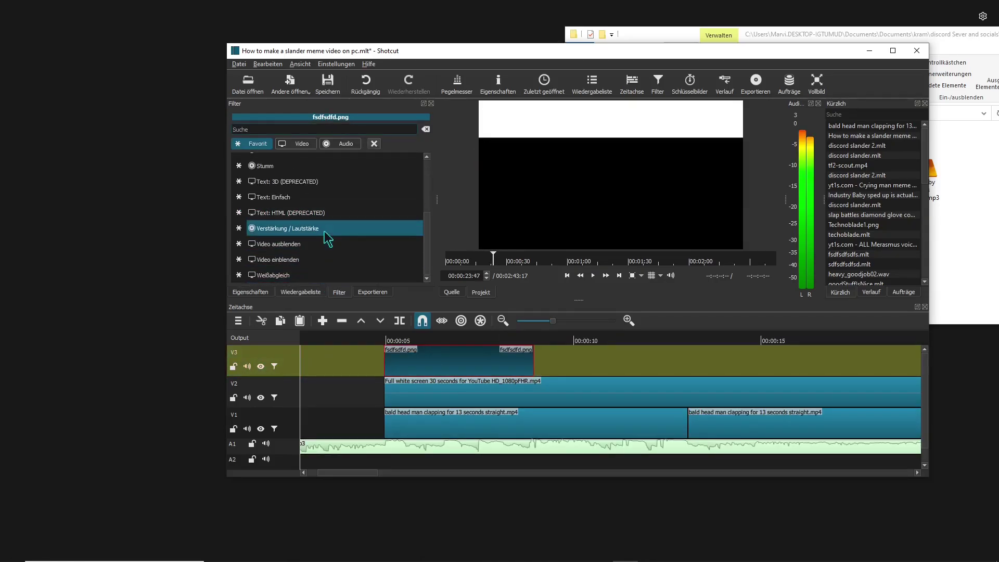
scroll(323, 238, "up", 1)
left_click(328, 259)
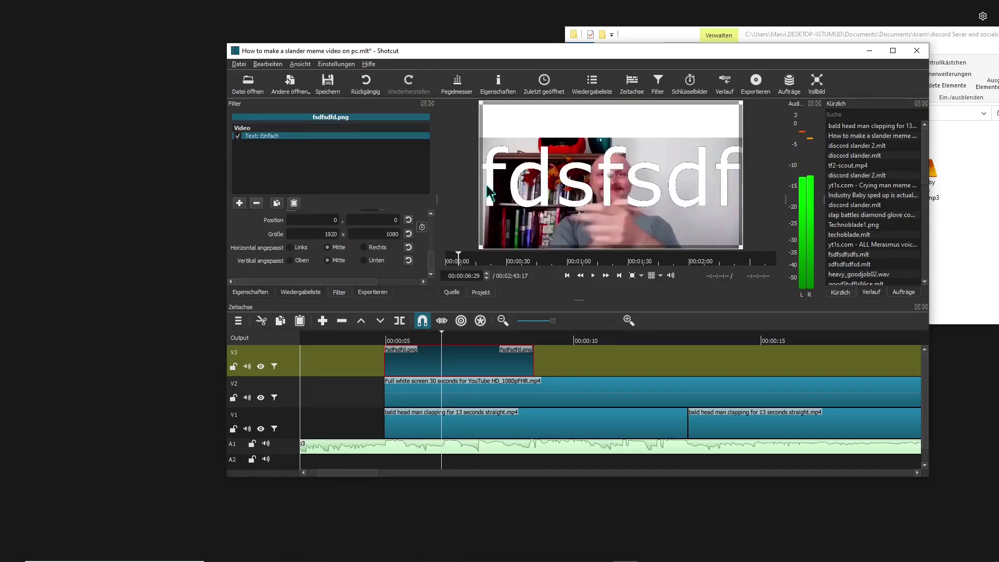
type("270")
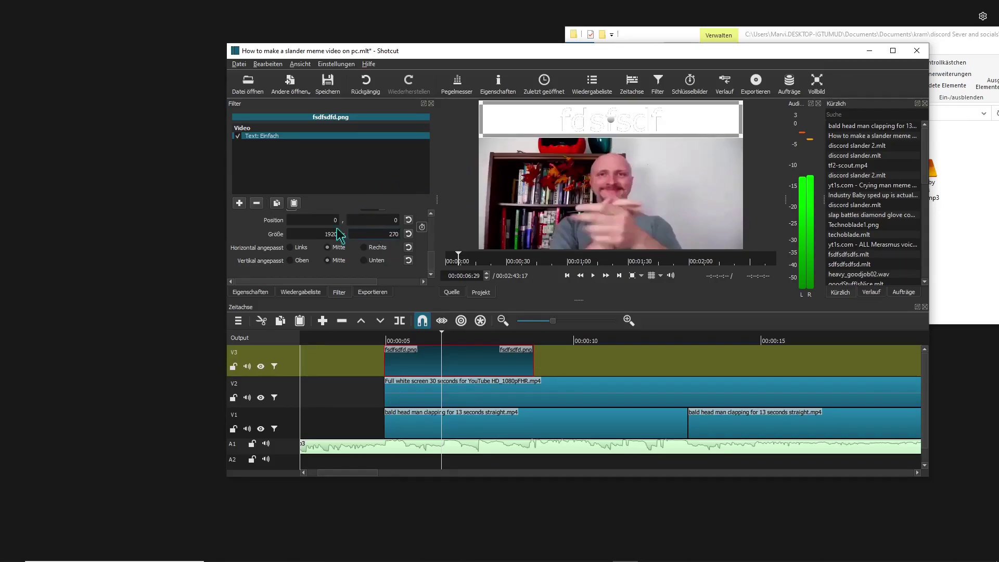
- Set the caption's text colour to black (#000000)
scroll(265, 244, "up", 3)
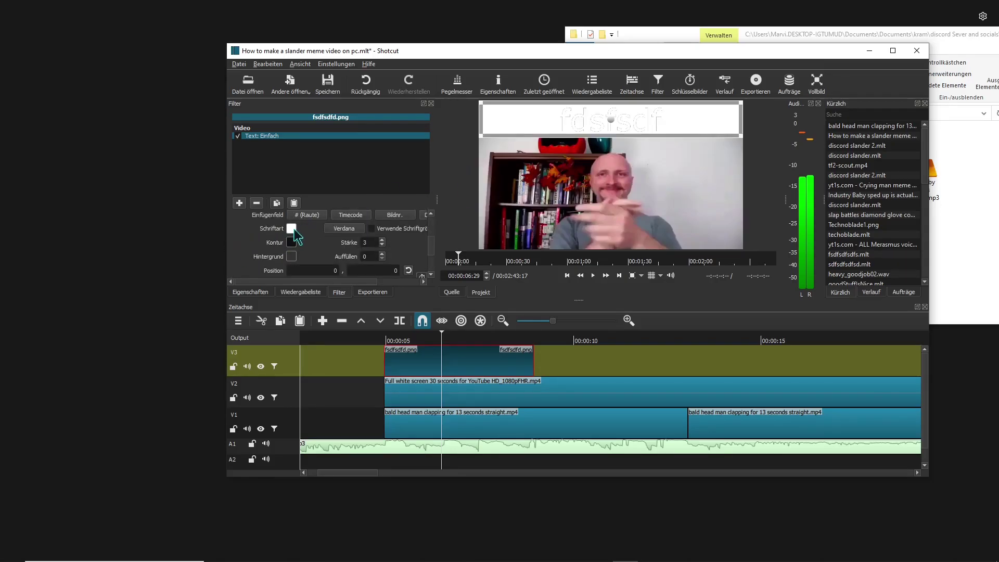
left_click(292, 229)
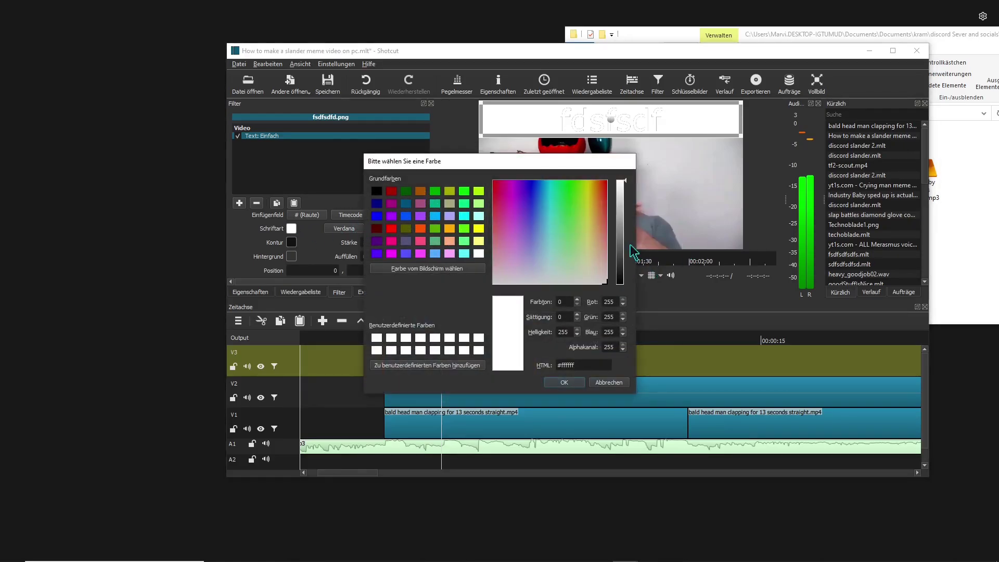
left_click_drag(634, 254, 631, 307)
left_click(564, 383)
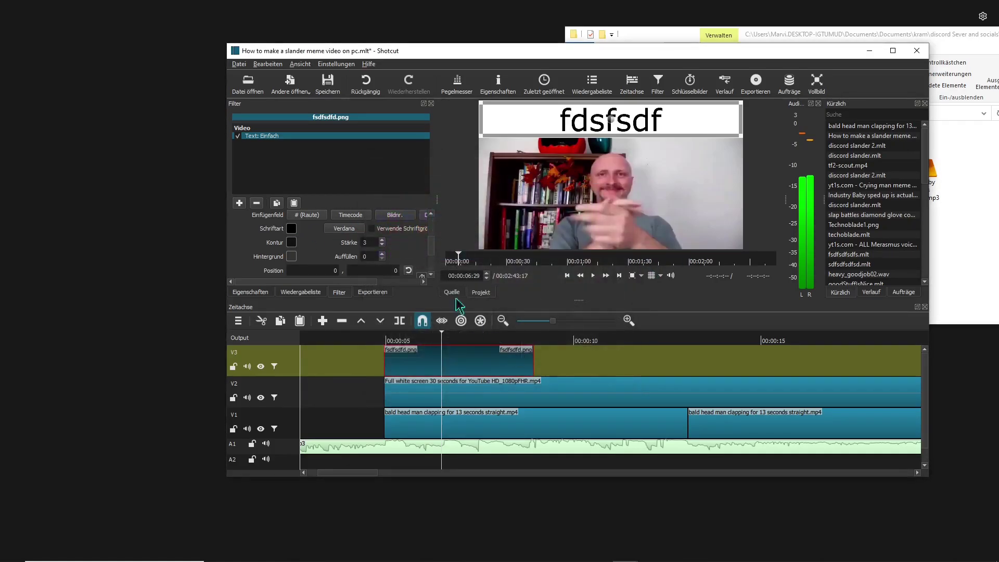
- Set the caption font to Arial and enter the meme sentence, broken onto two lines after 'like'
left_click(343, 229)
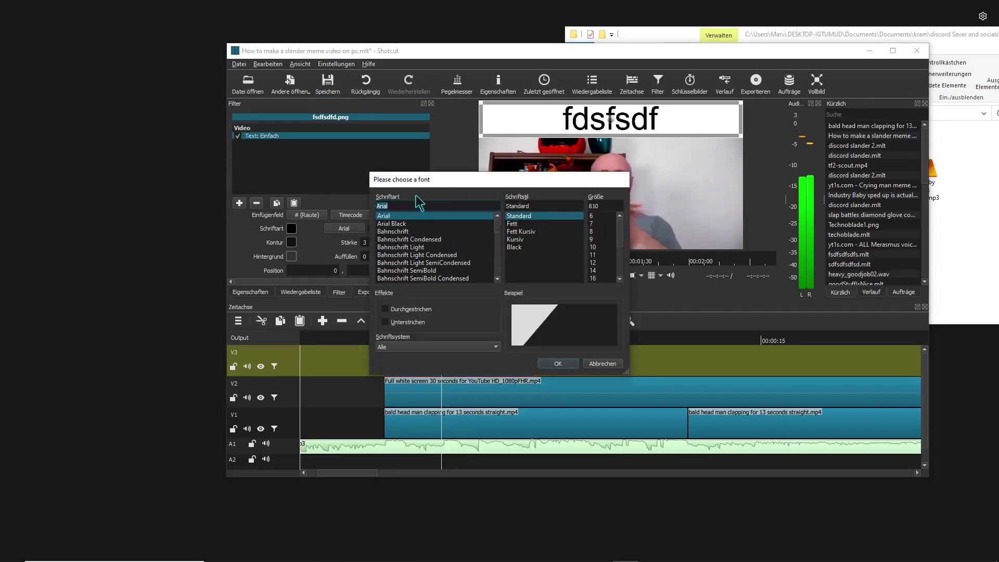
left_click(563, 364)
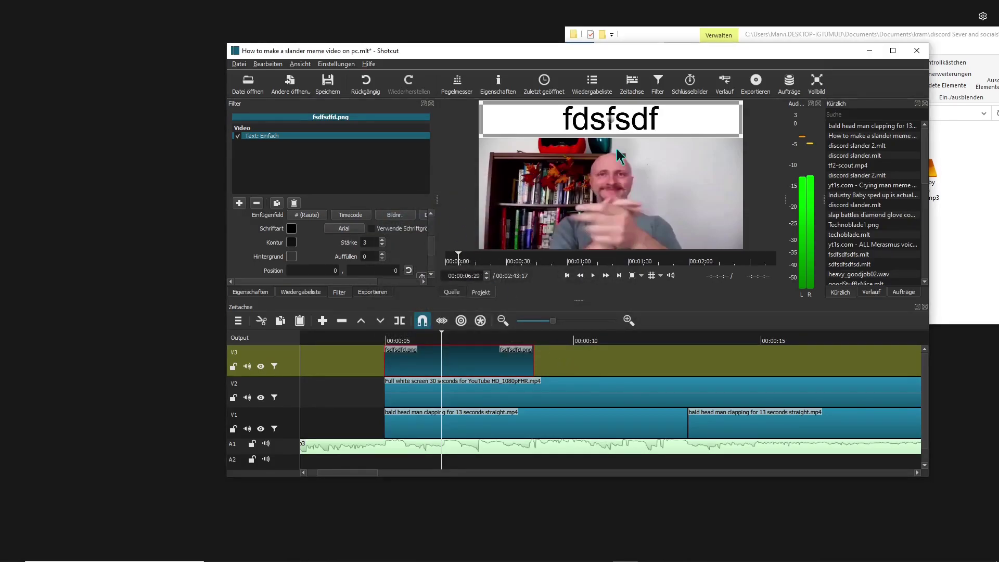
type("When you found out how to make a video like this and you succede")
type("d making on")
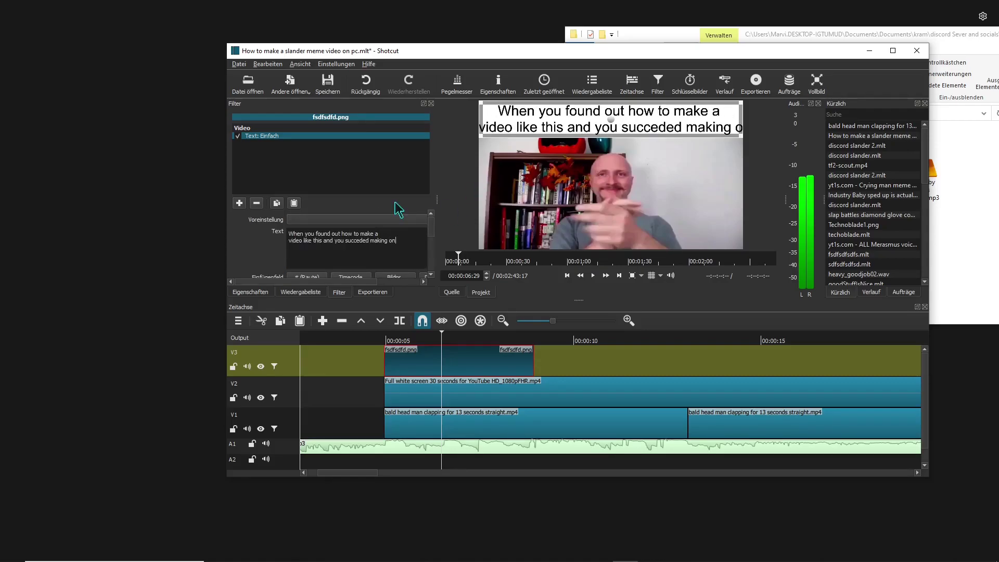
type("e yourself")
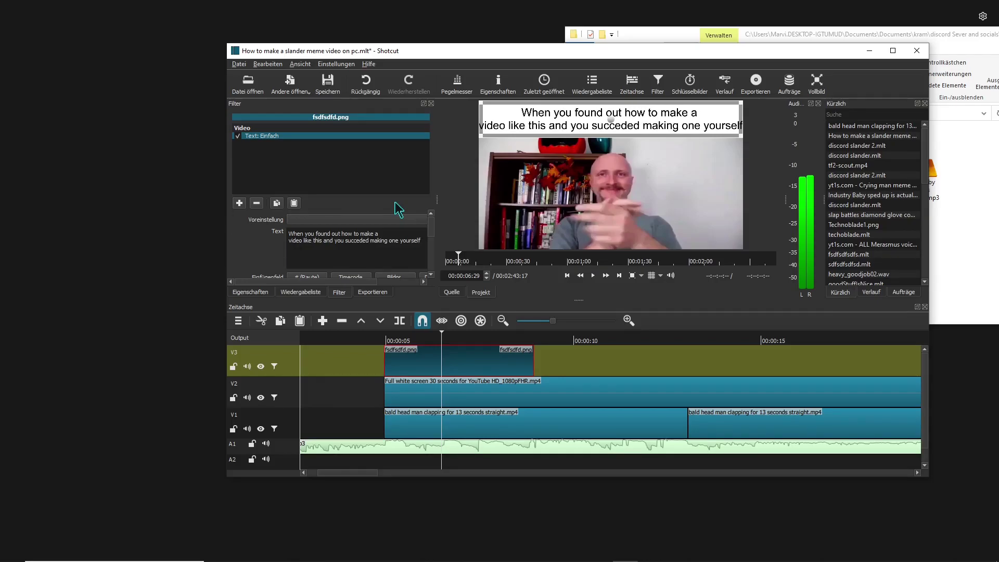
key("BackSpace")
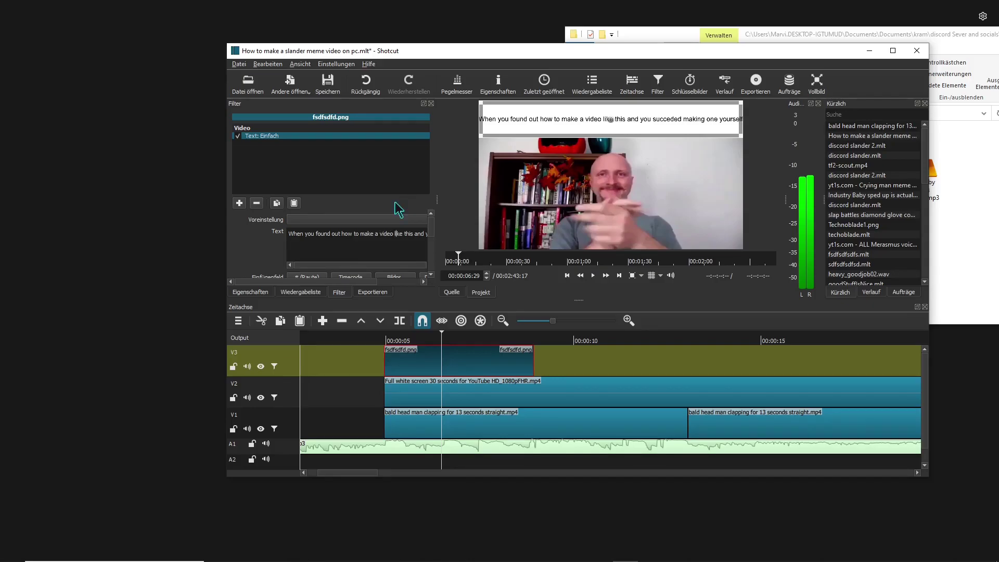
key("Return")
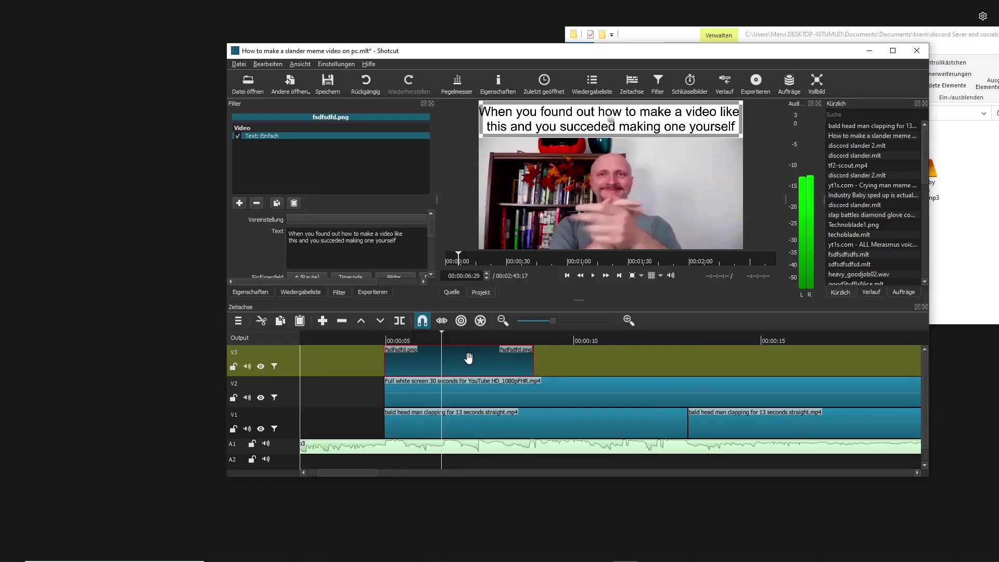
- Paste a copy of the caption clip on V3 at about 10:55 and position it after the first
left_click(608, 341)
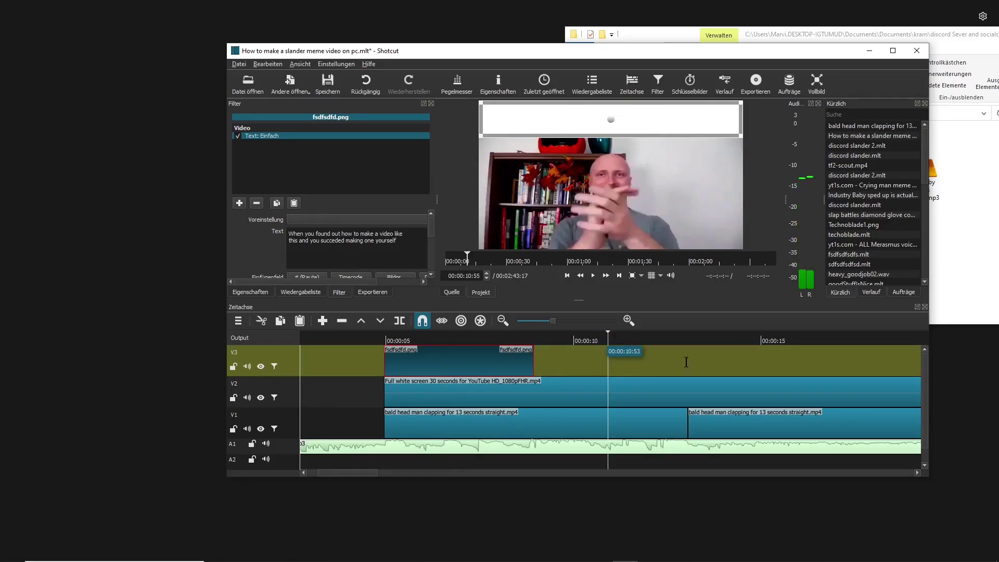
key("ctrl+v")
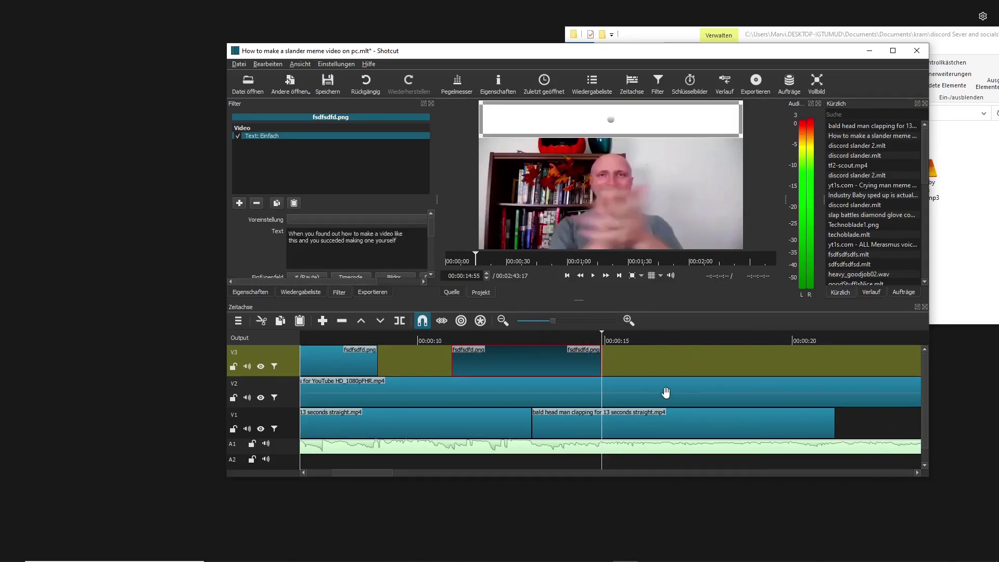
left_click_drag(499, 365, 672, 357)
left_click_drag(463, 341, 434, 343)
scroll(572, 359, "up", 1)
scroll(572, 360, "up", 1)
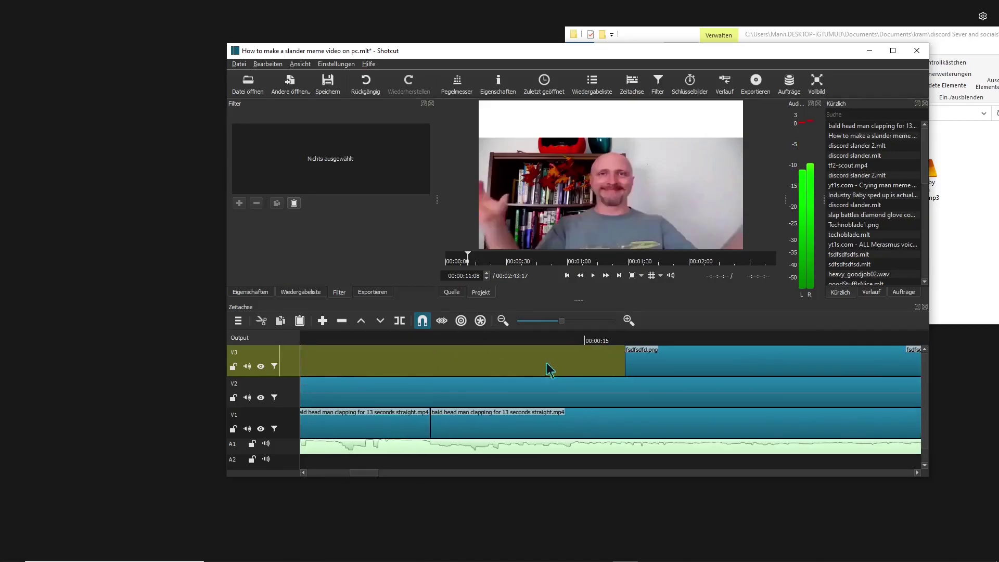
left_click_drag(587, 354, 400, 364)
- Lengthen both caption clips end to end so they reach about 20 seconds
scroll(384, 408, "down", 3)
scroll(376, 393, "up", 1)
scroll(395, 383, "up", 1)
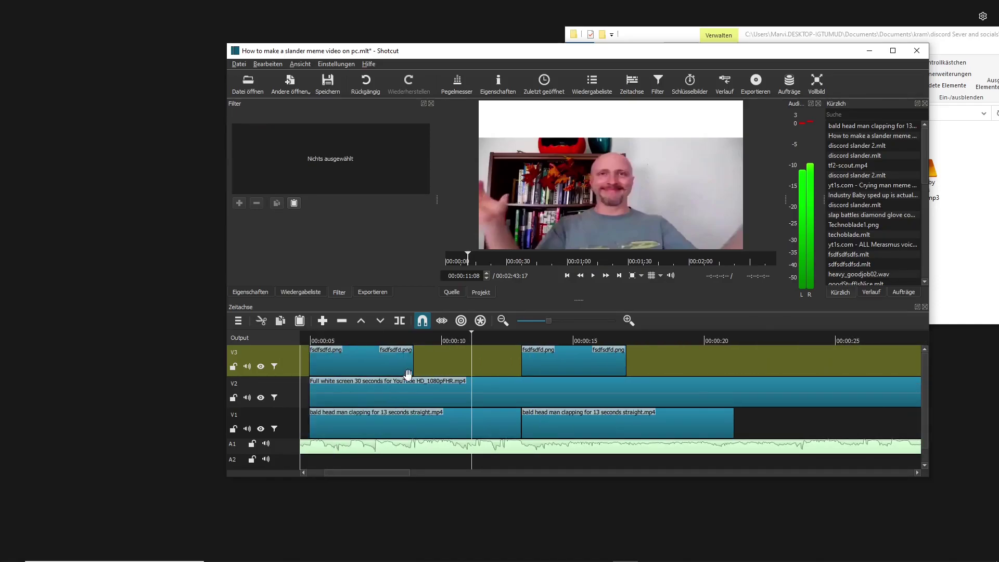
left_click_drag(421, 364, 521, 364)
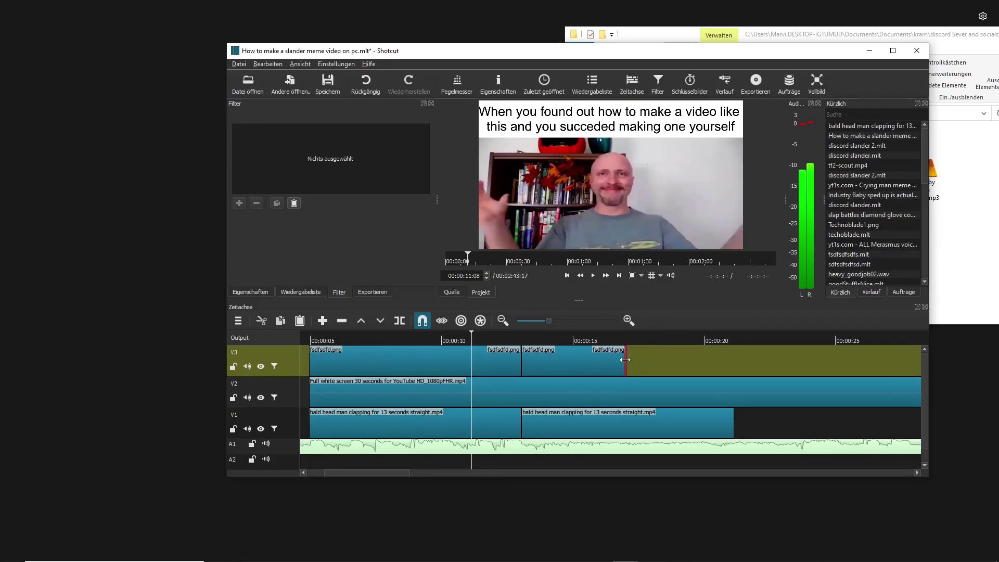
left_click_drag(625, 360, 728, 369)
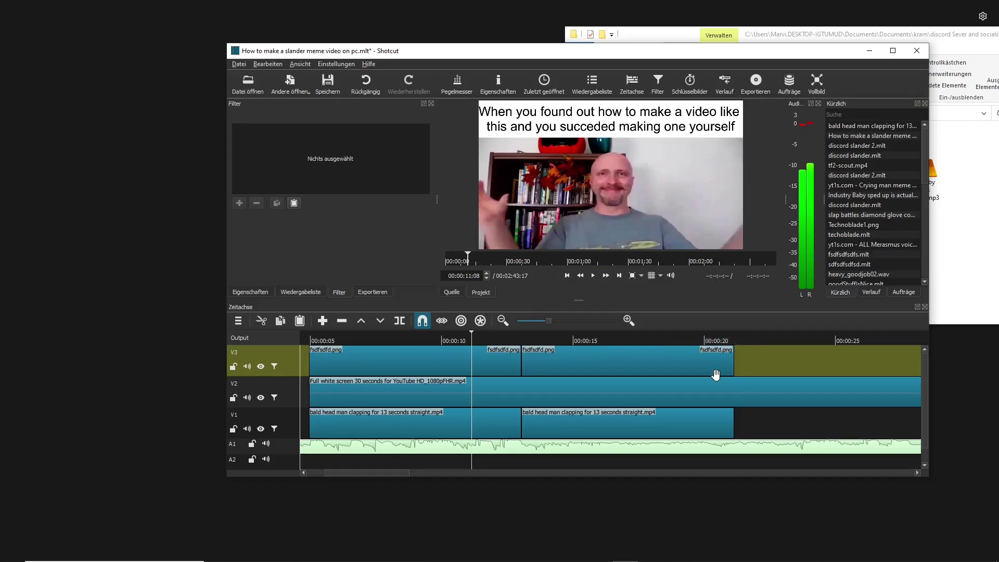
- Replace the second caption clip's text with 'wow'
left_click(631, 348)
left_click(661, 370)
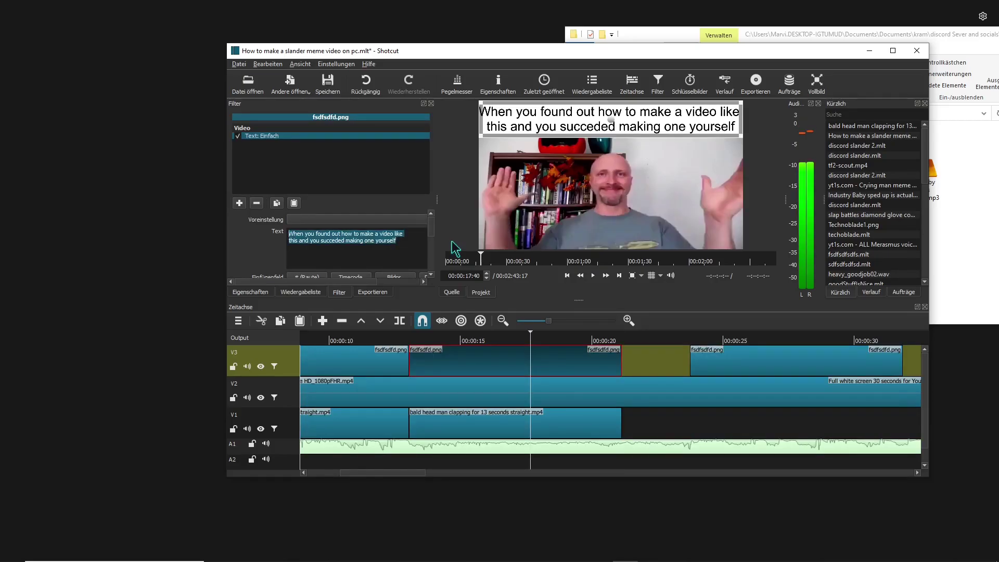
type("wow")
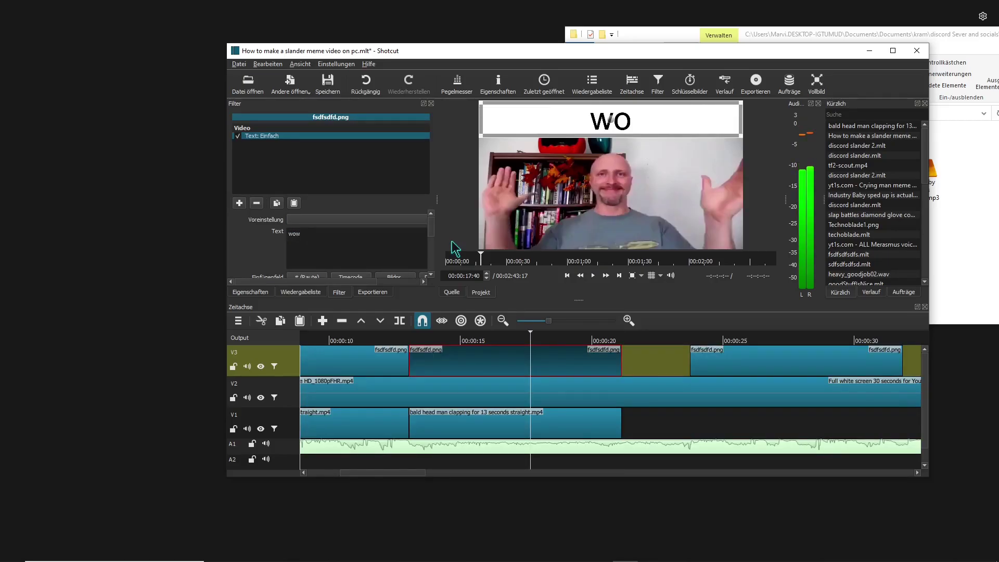
type("w")
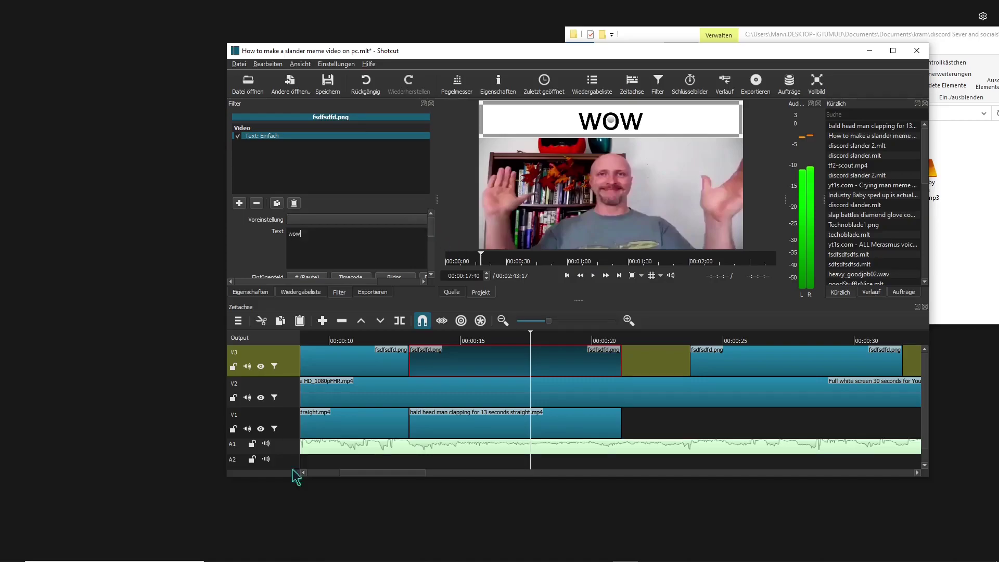
scroll(458, 364, "up", 5)
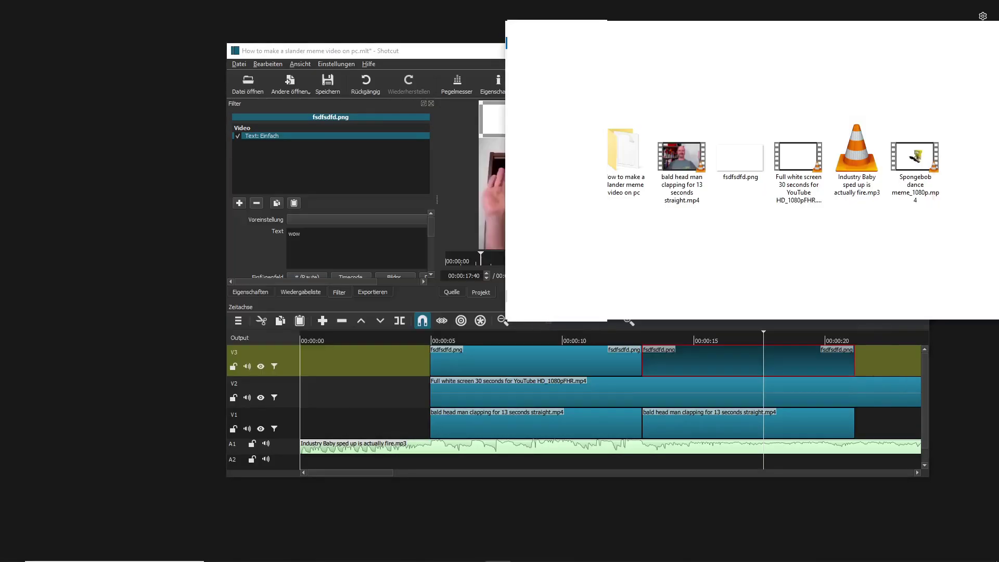
- Undo the Spongebob clip overwriting the clapping clips, then add the Spongebob dance video to V1
left_click_drag(936, 163, 339, 431)
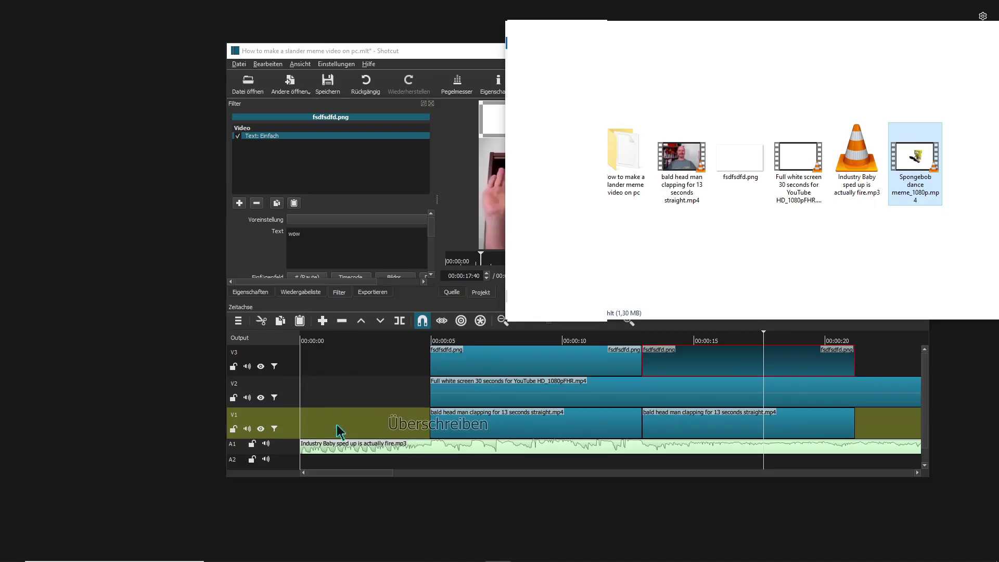
left_click_drag(821, 400, 587, 336)
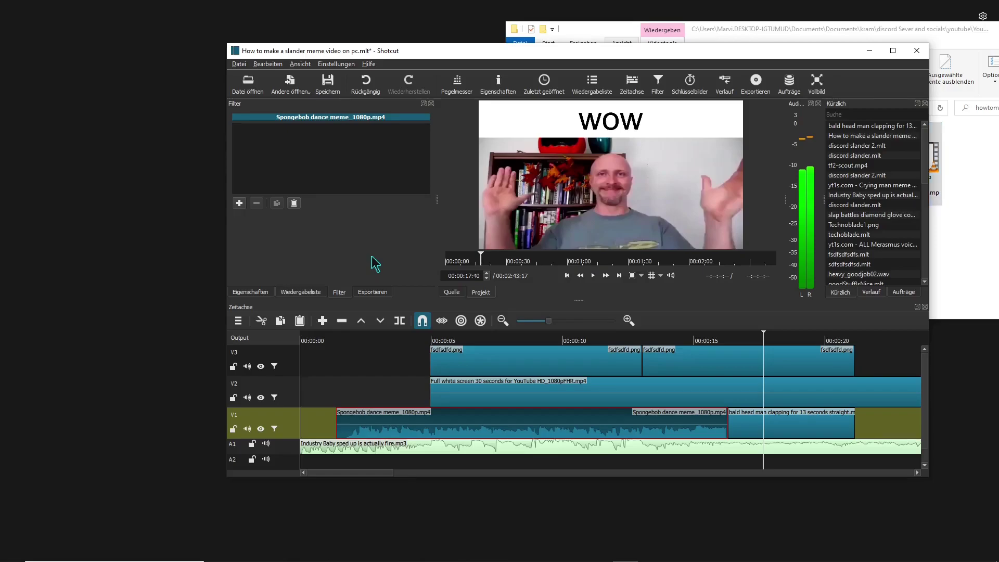
left_click(644, 375)
scroll(650, 380, "down", 10)
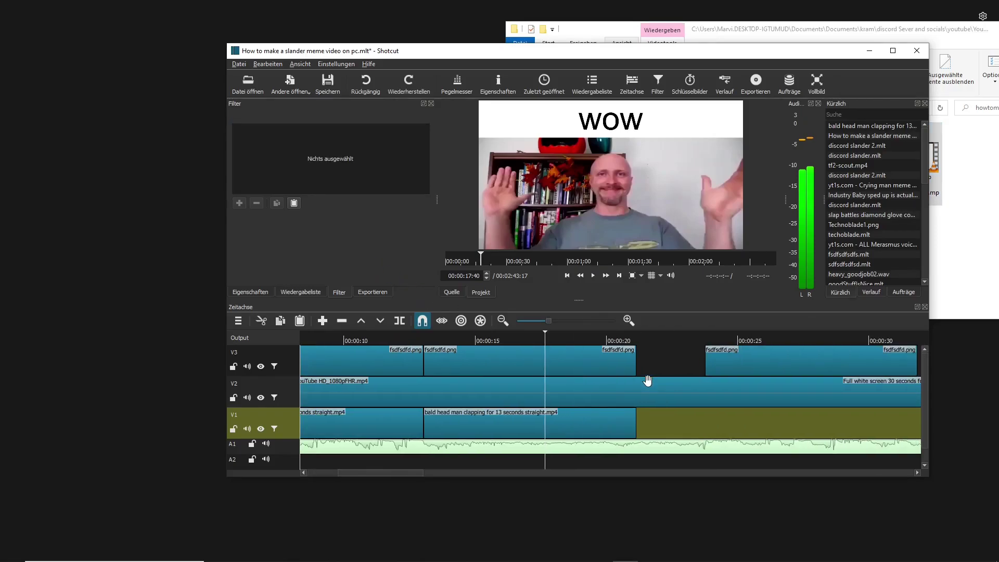
scroll(651, 381, "down", 3)
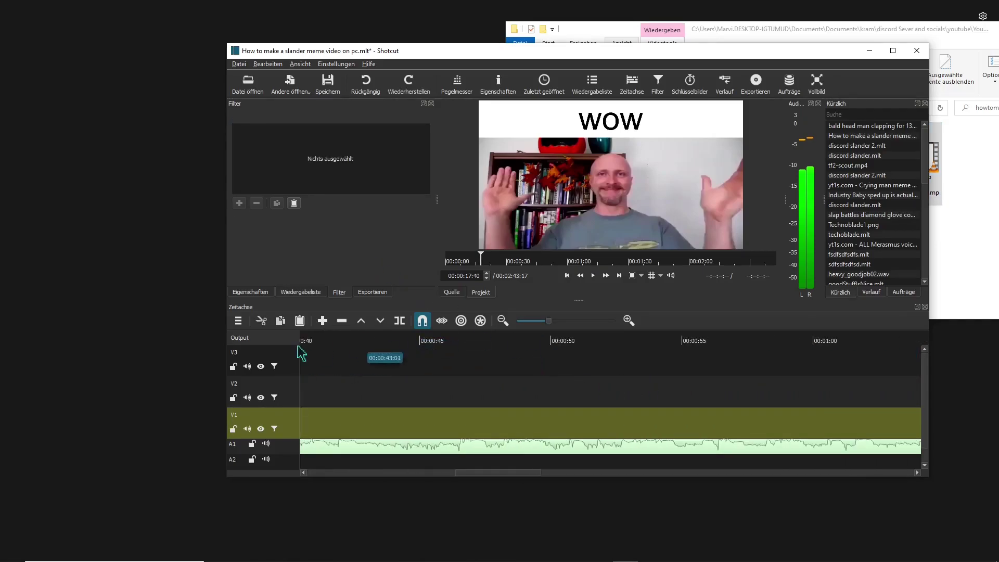
left_click_drag(298, 348, 376, 345)
key("alt+Tab")
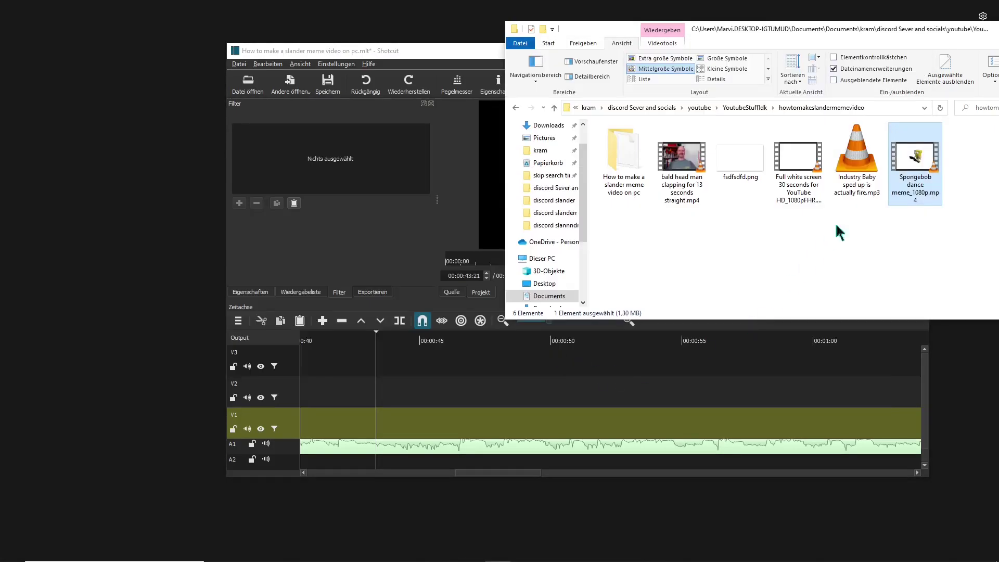
left_click_drag(921, 169, 434, 424)
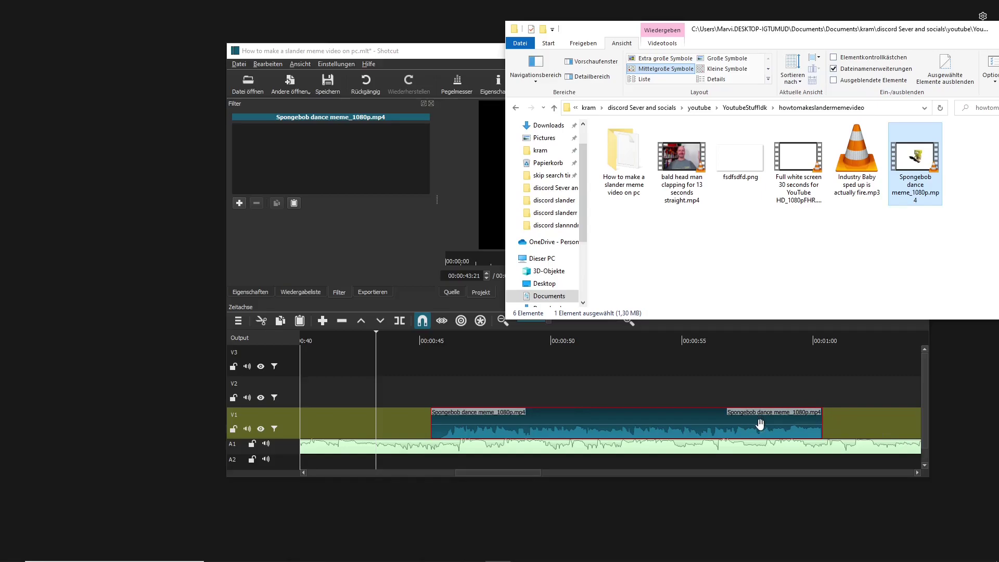
- Detach the Spongebob clip's audio with Trenne Audio and delete the separated A2 audio
right_click(692, 407)
right_click(632, 425)
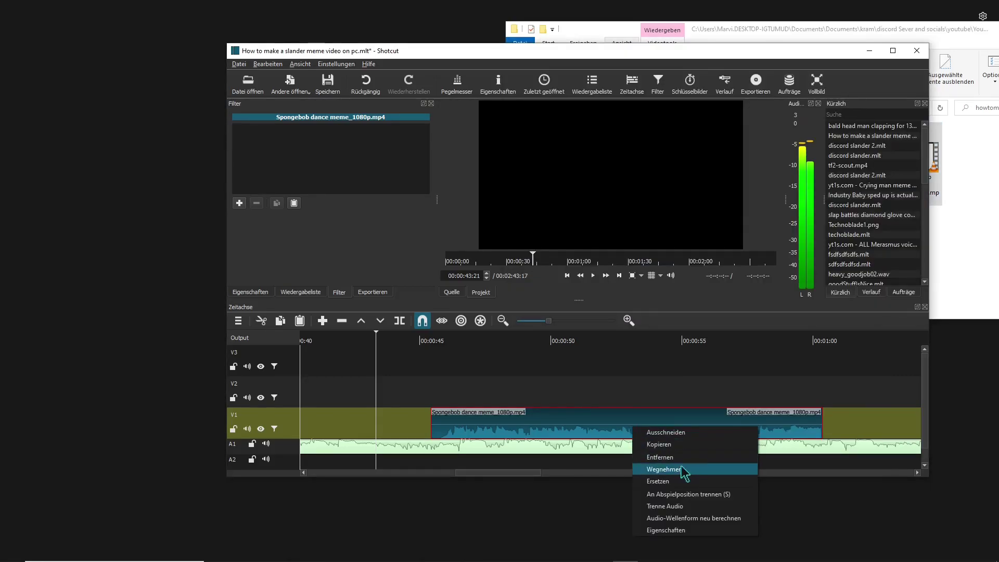
left_click(693, 507)
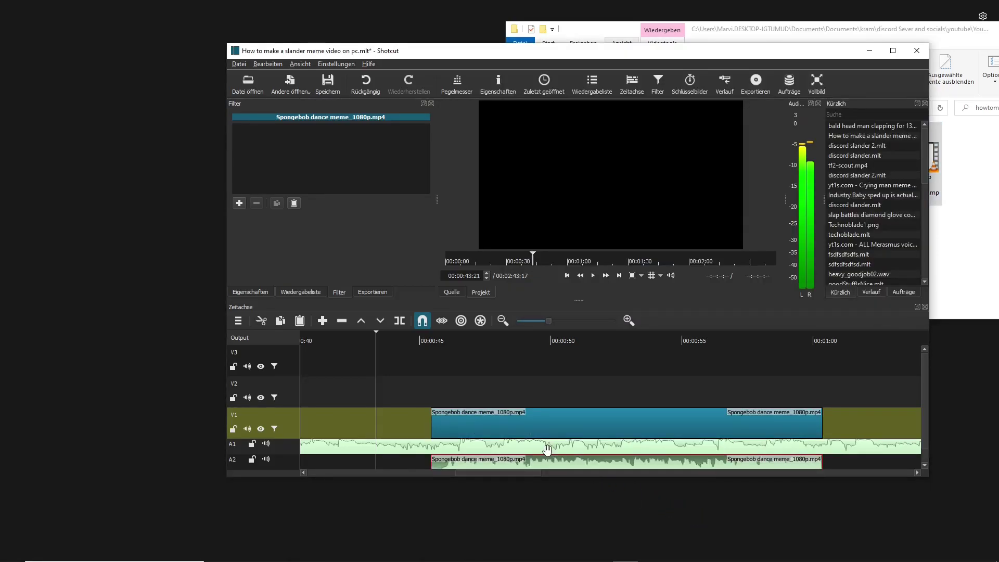
key("Delete")
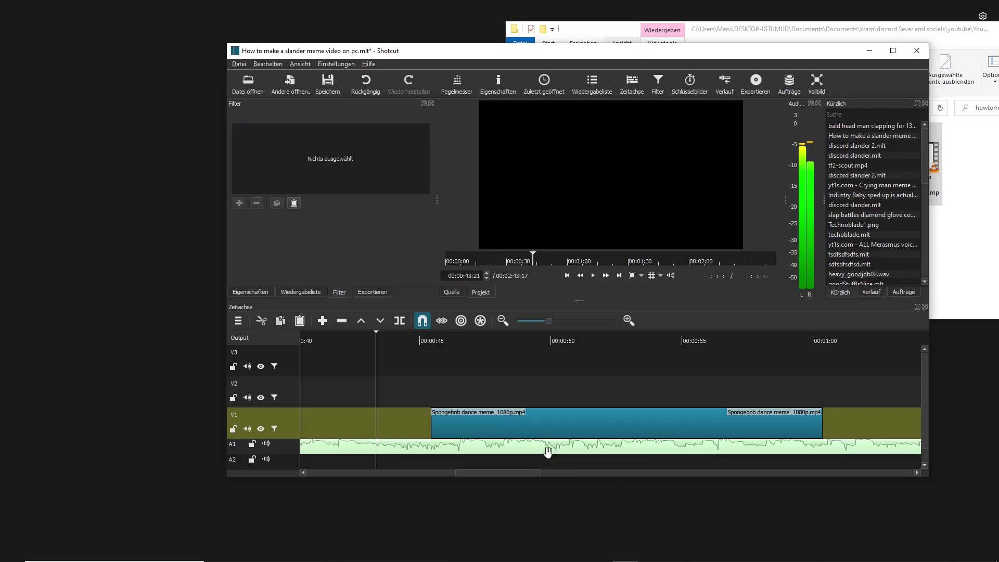
- Trim the Spongebob clip on V1 down to about 2.5 seconds
left_click(519, 424)
scroll(446, 413, "down", 3)
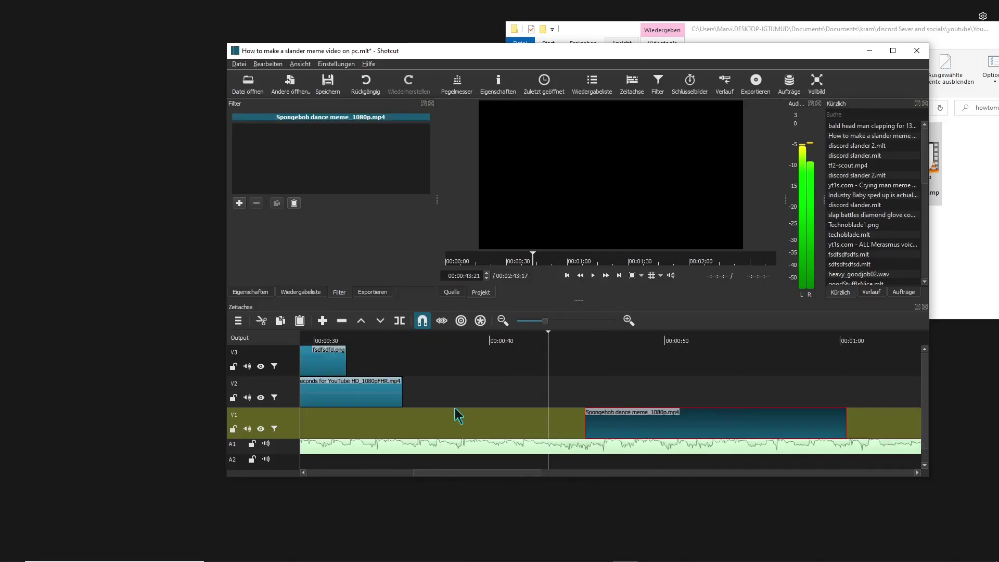
scroll(457, 413, "down", 3)
scroll(429, 412, "down", 3)
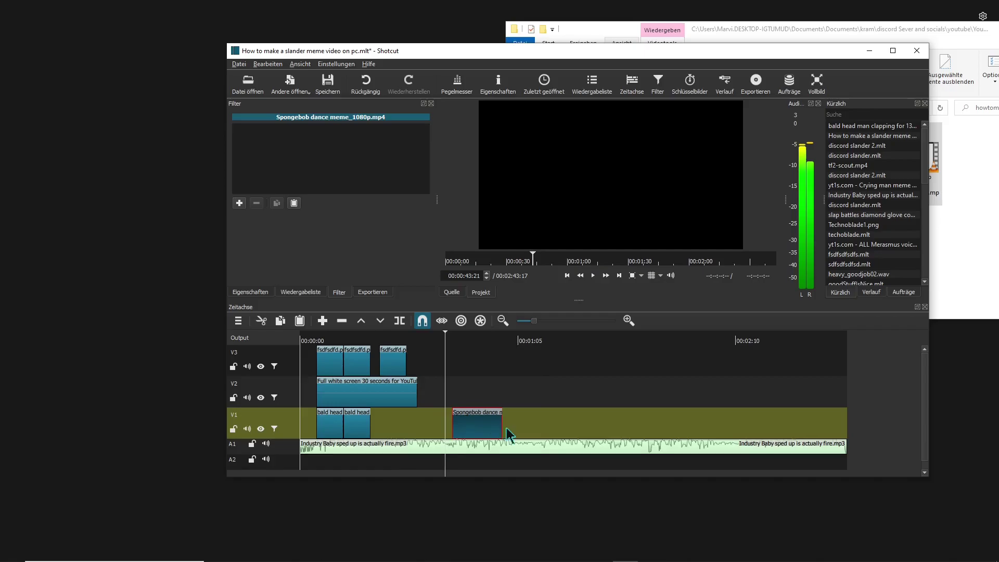
scroll(455, 424, "up", 1)
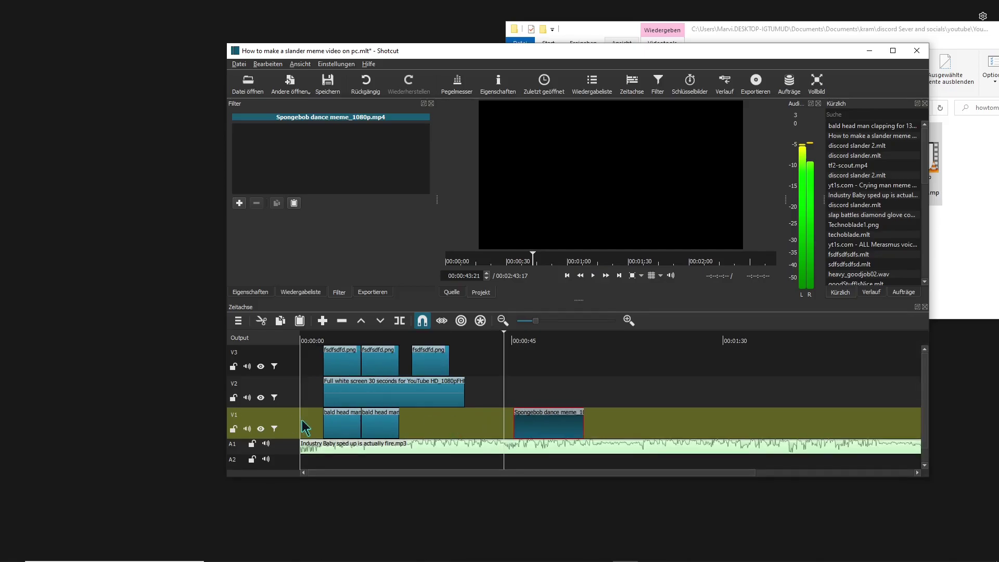
left_click_drag(584, 426, 286, 426)
- Extend the Spongebob intro to the first clapping clip and the white V2 bar back to 0:00
left_click(321, 343)
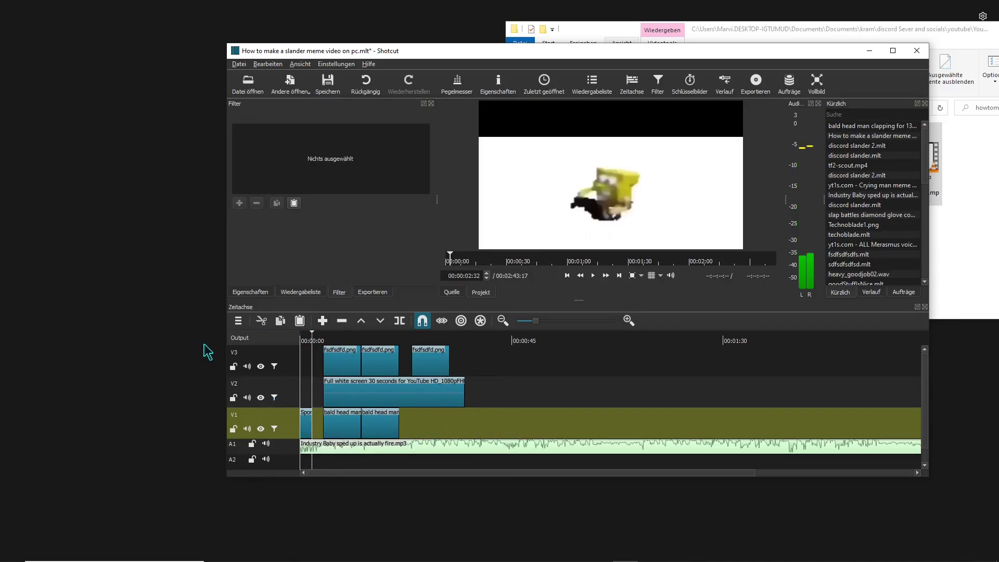
scroll(321, 426, "up", 8)
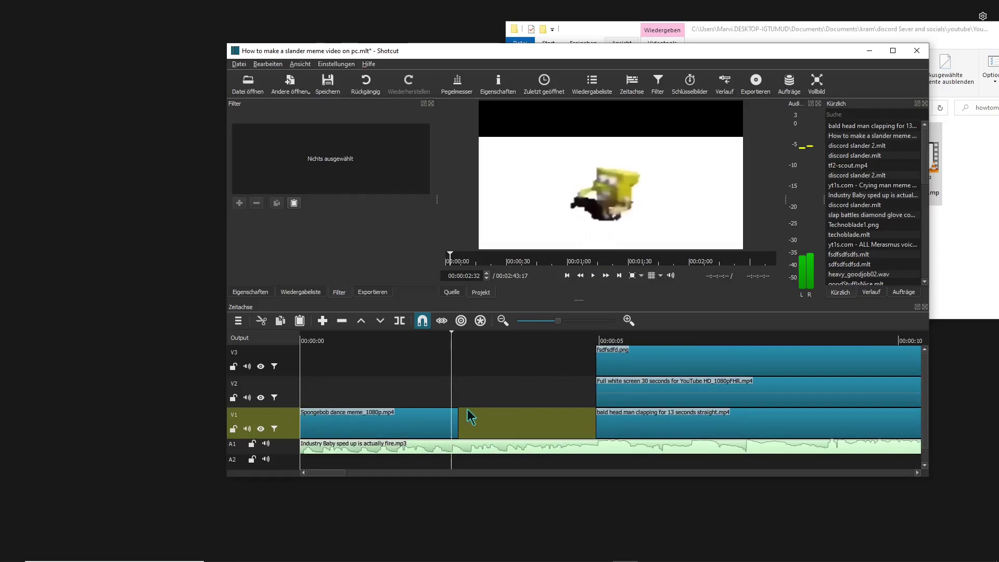
left_click_drag(456, 420, 598, 419)
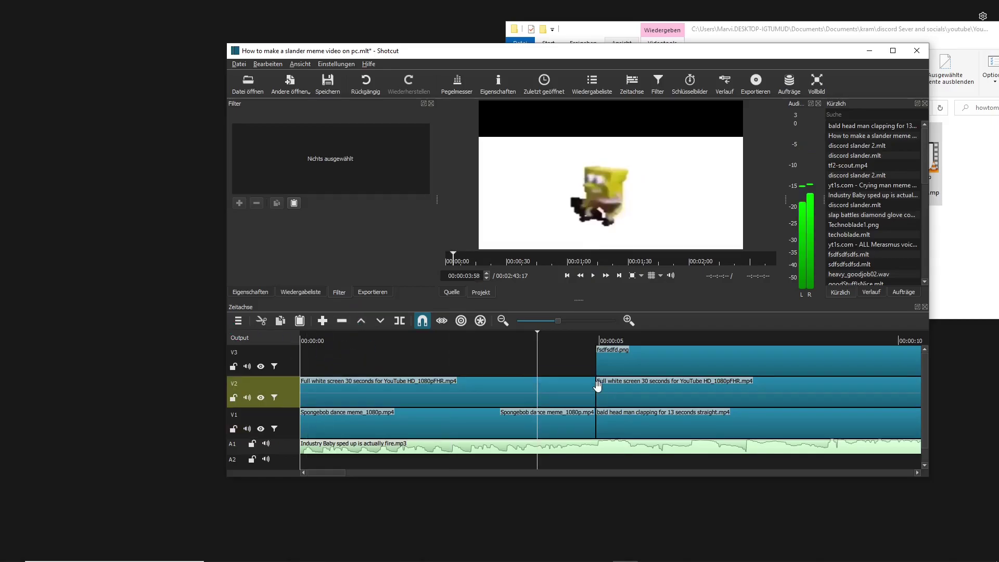
left_click_drag(598, 383, 499, 371)
- Play the video back from the beginning
scroll(497, 369, "down", 1)
left_click(311, 342)
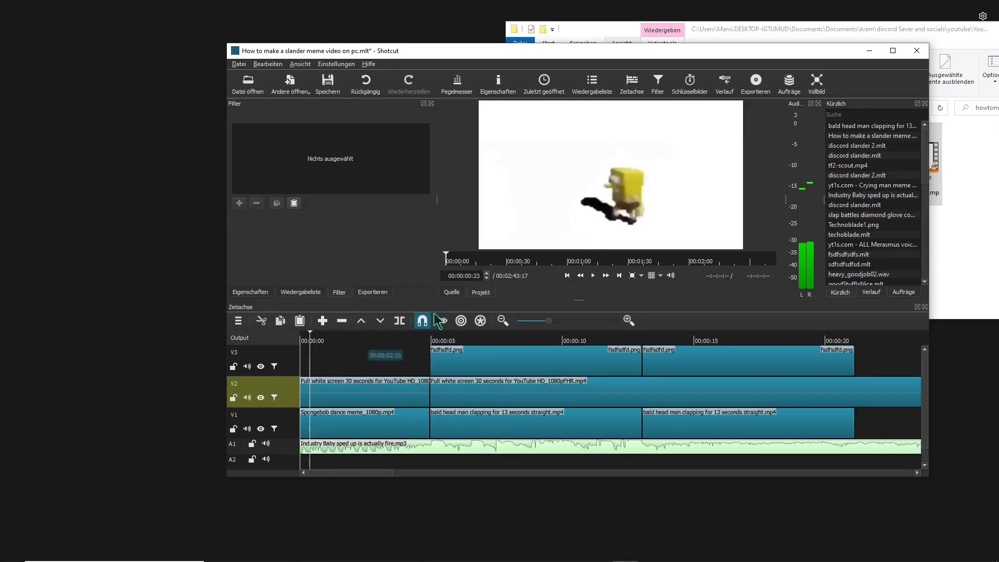
key("Home")
key("space")
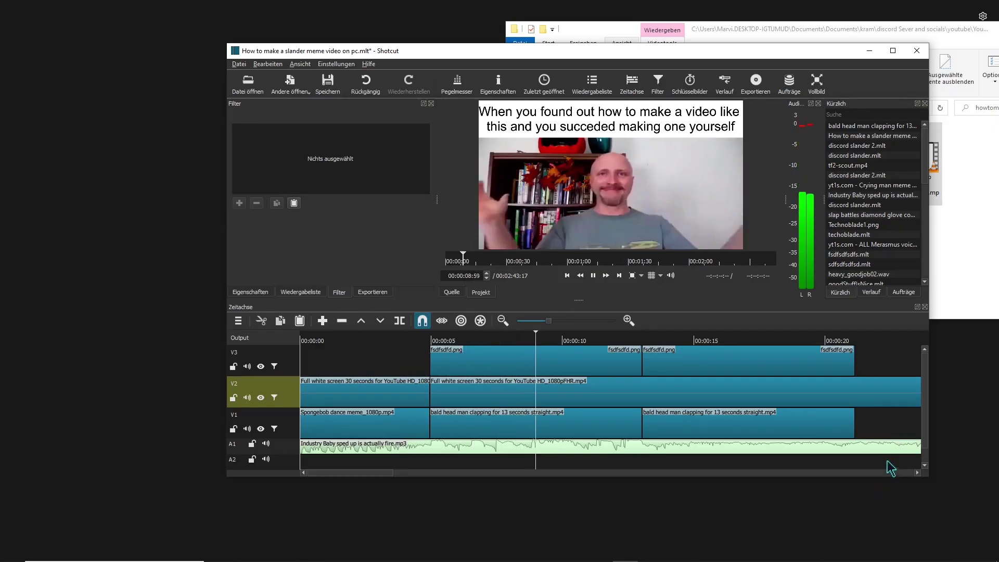
- Stop playback and shorten the first clapping clip on V1 and its caption on V3
key("space")
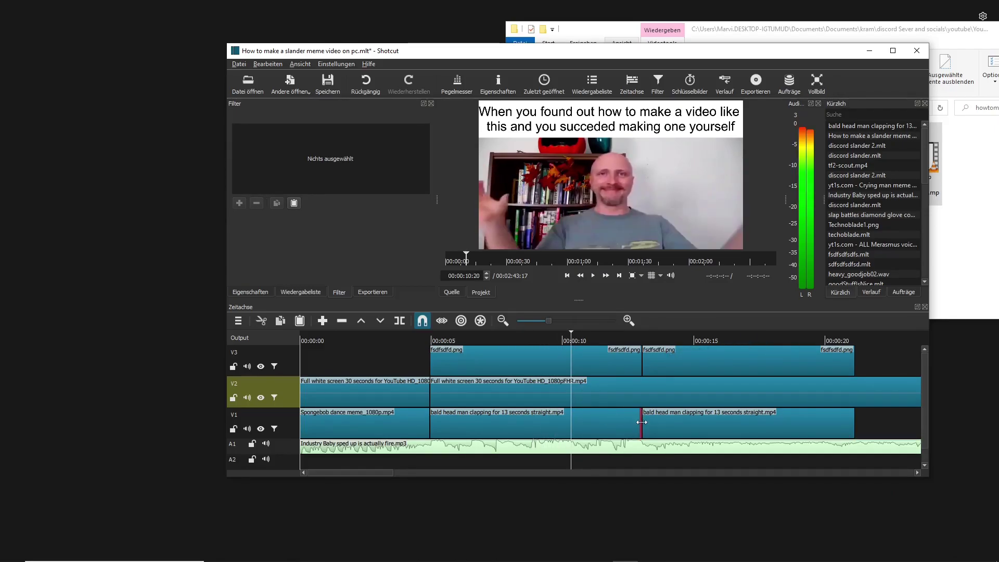
left_click_drag(641, 423, 557, 421)
left_click_drag(642, 359, 556, 356)
- Slide the next caption and clapping clip left against the preceding clips, closing the gap
scroll(585, 419, "right", 5)
scroll(550, 424, "left", 1)
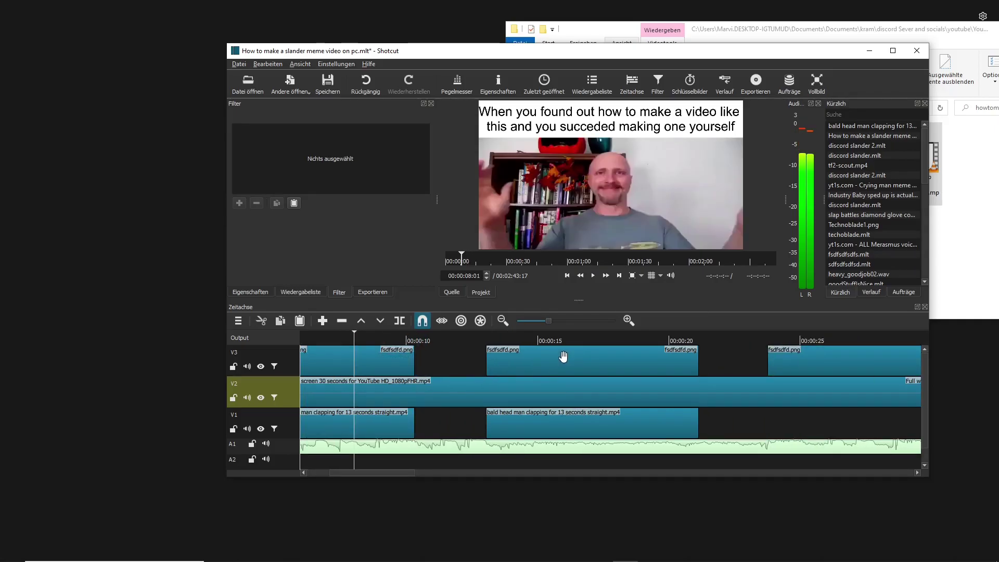
left_click(563, 356)
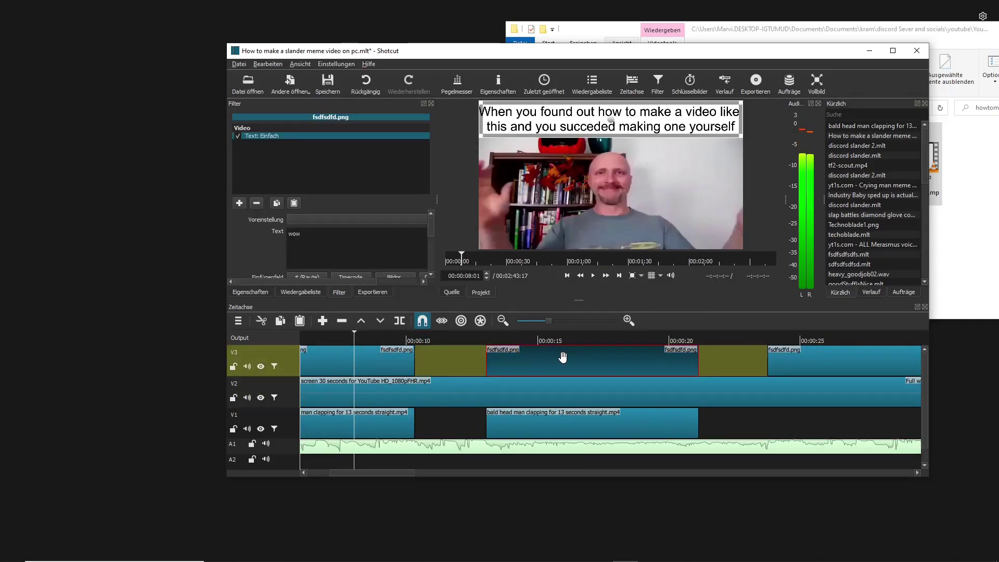
left_click(559, 424)
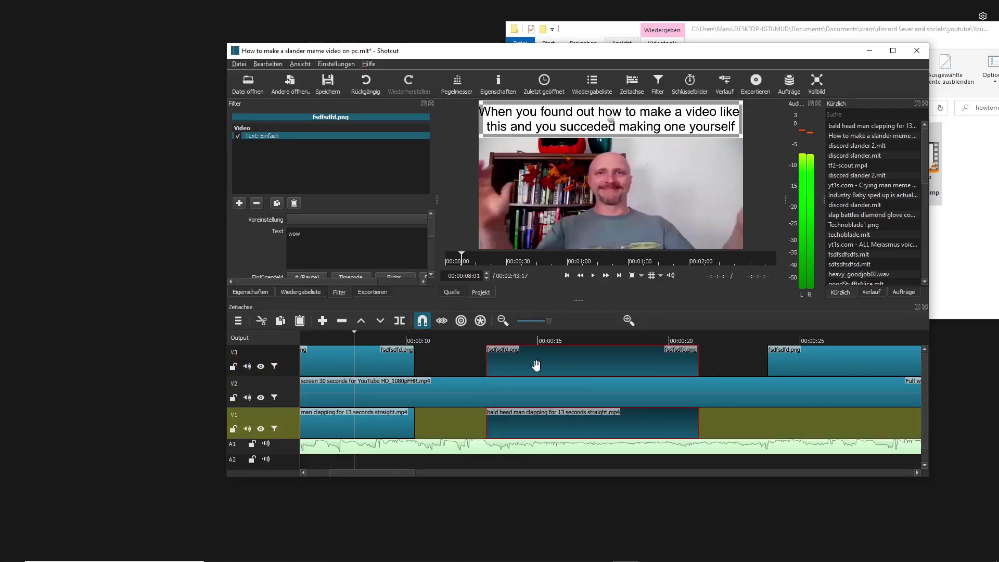
left_click_drag(536, 365, 459, 359)
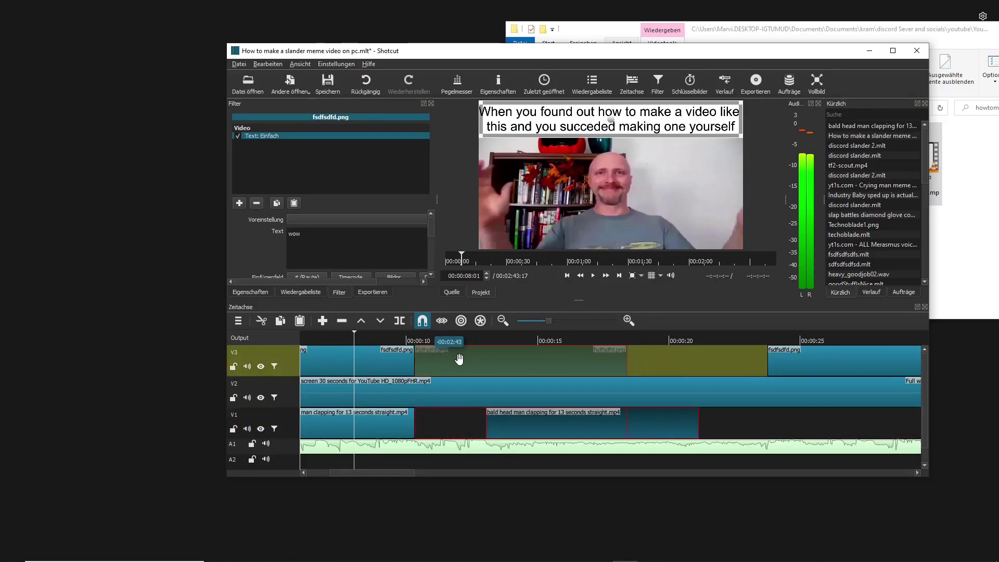
left_click_drag(459, 359, 522, 363)
- Move the last clapping clip on V1 earlier to close the gap before it
scroll(564, 373, "right", 5)
left_click(447, 428)
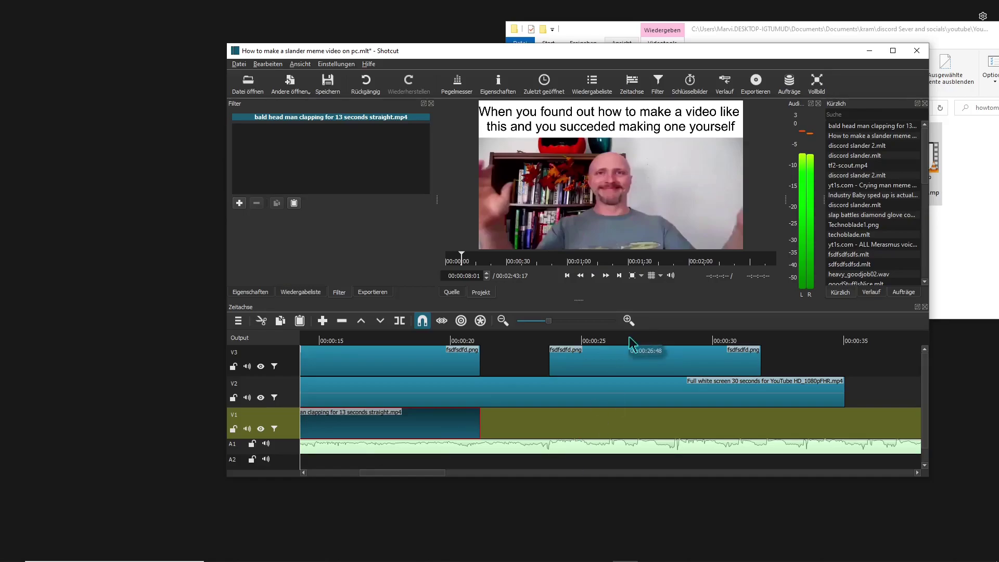
left_click_drag(669, 440, 600, 426)
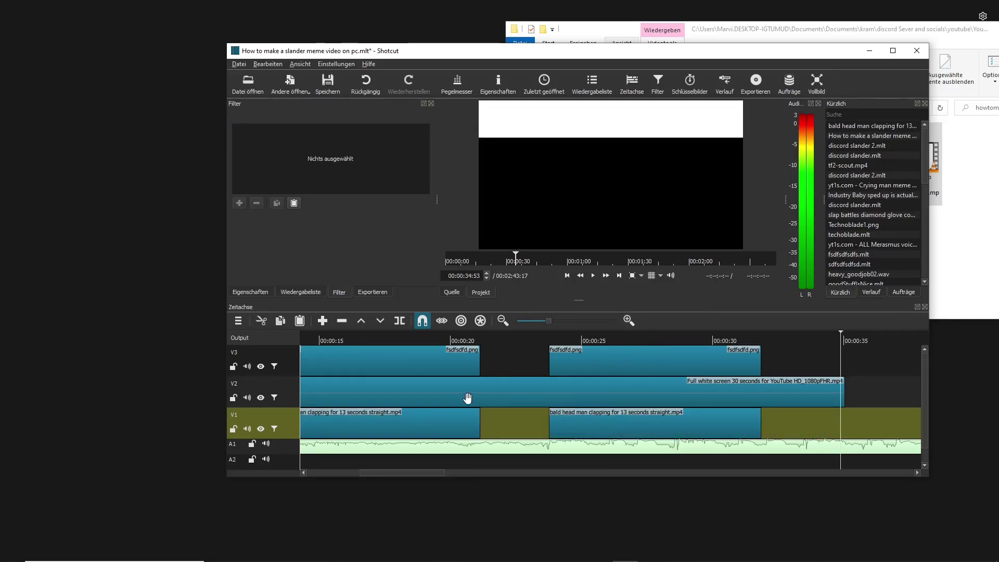
scroll(457, 399, "up", 2)
scroll(446, 402, "down", 3)
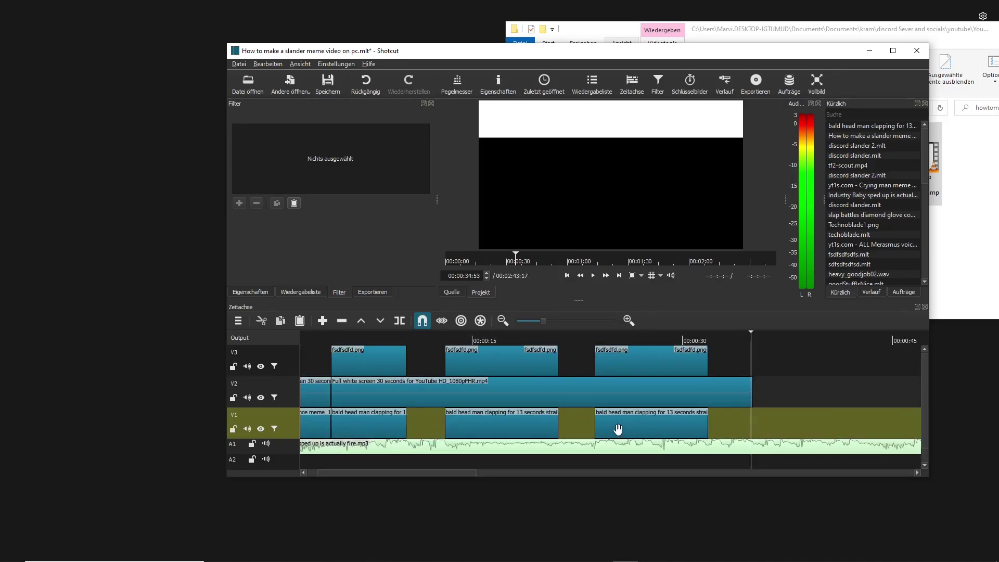
left_click_drag(593, 430, 557, 427)
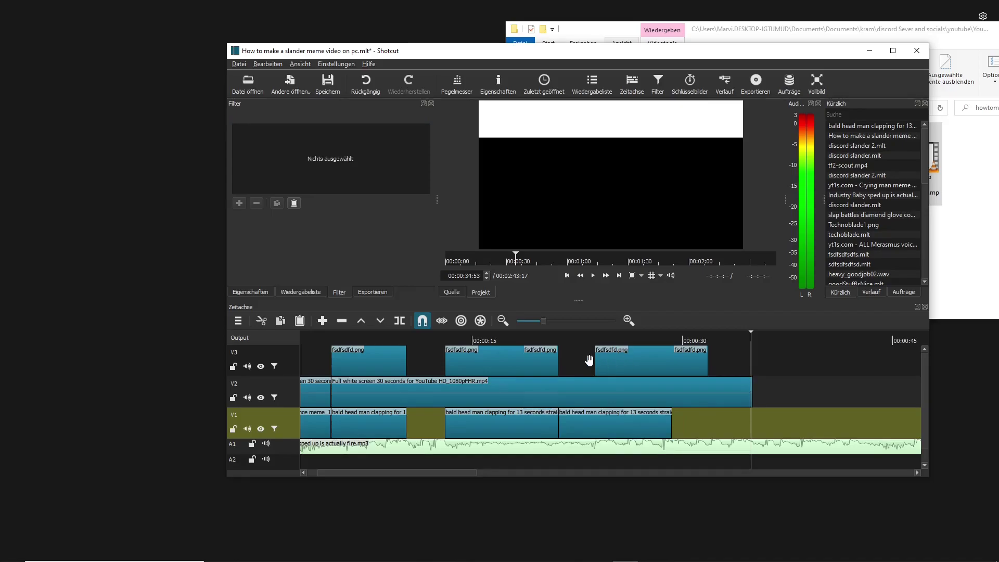
- Close the gap before the last V3 caption and shift the later clips left together
left_click_drag(599, 359, 538, 359)
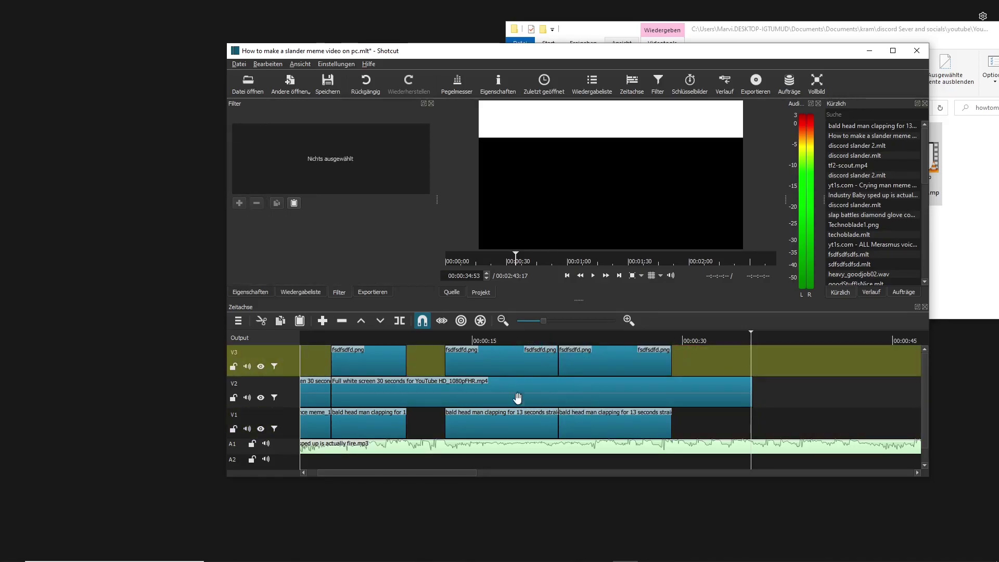
left_click(540, 364)
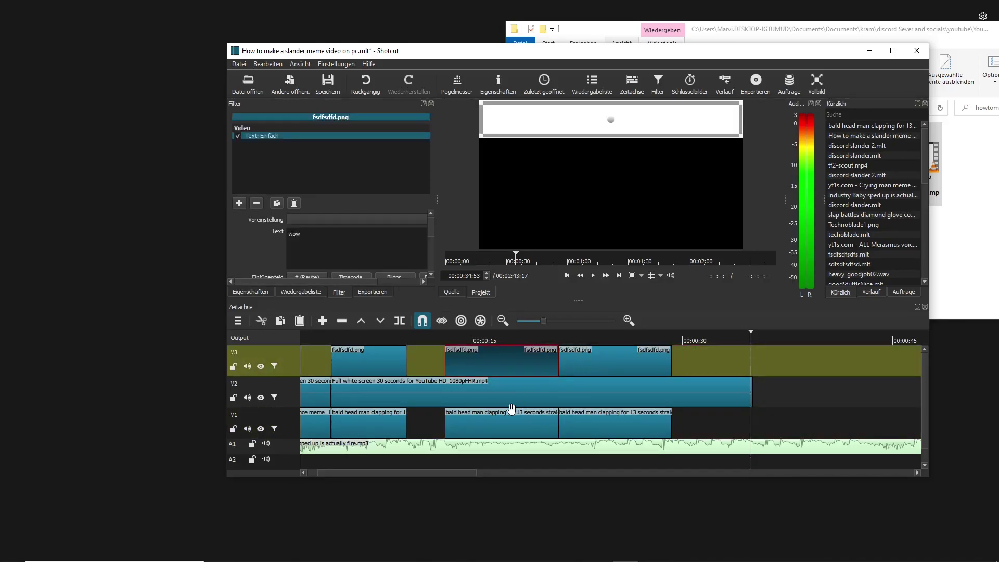
left_click(504, 428, "ctrl")
left_click(598, 426, "ctrl")
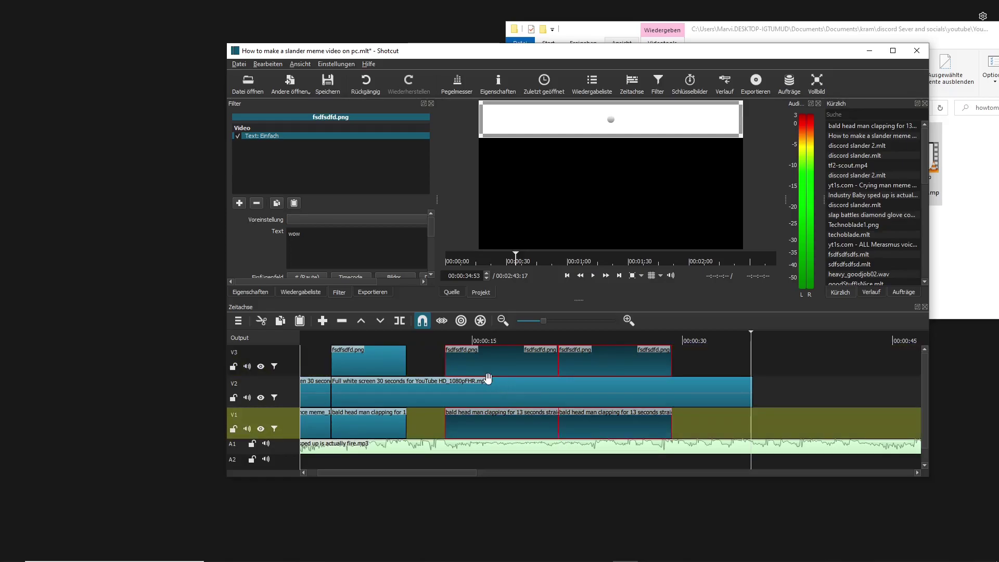
left_click_drag(486, 361, 444, 369)
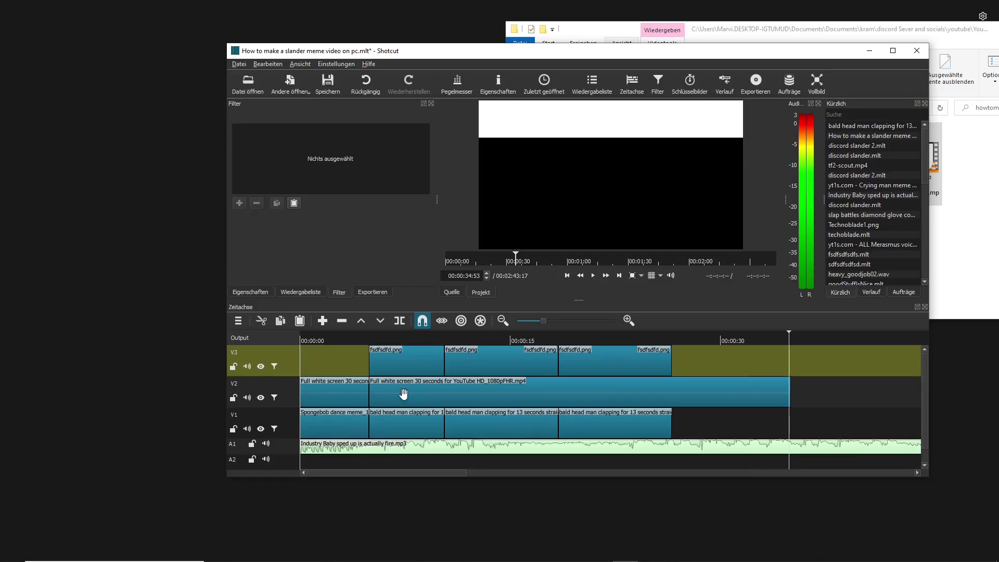
- Play the edited meme from 0:00 to review the intro and captioned clips
left_click(304, 341)
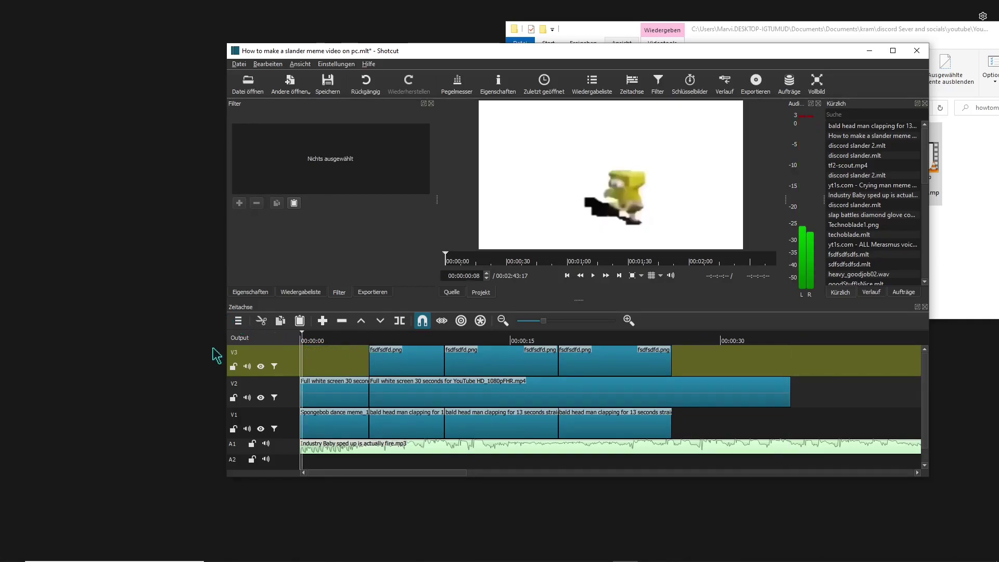
key("space")
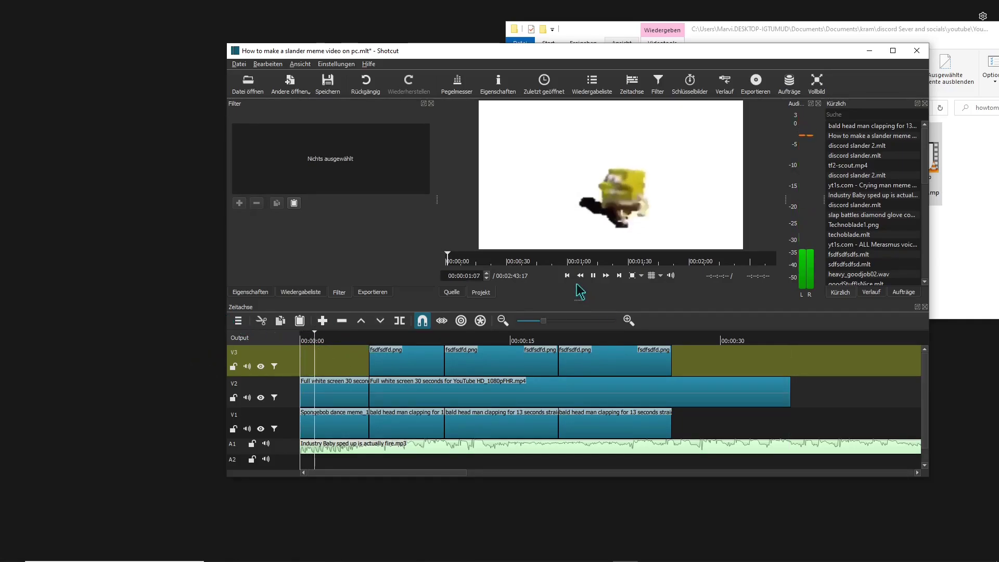